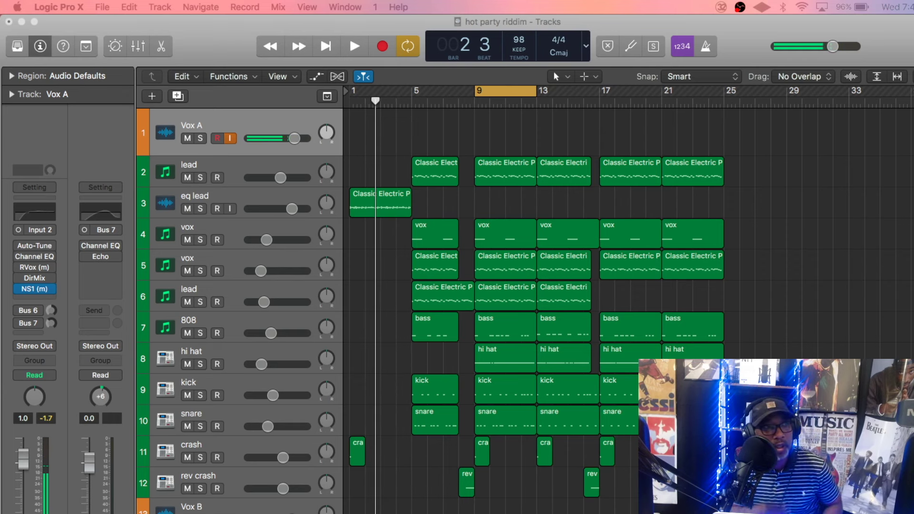
# Step: Solo the Vox A track together with the lead track on track 2
pyautogui.click(379, 295)
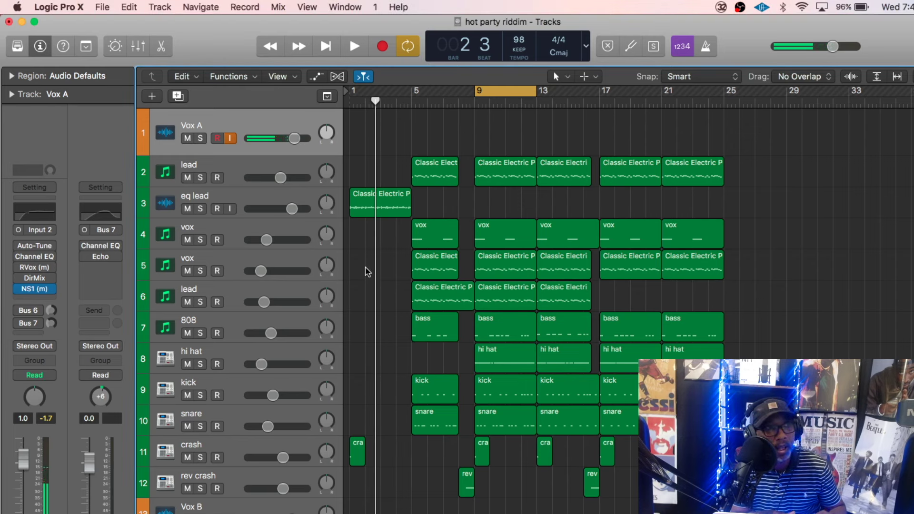
pyautogui.click(200, 138)
pyautogui.click(206, 164)
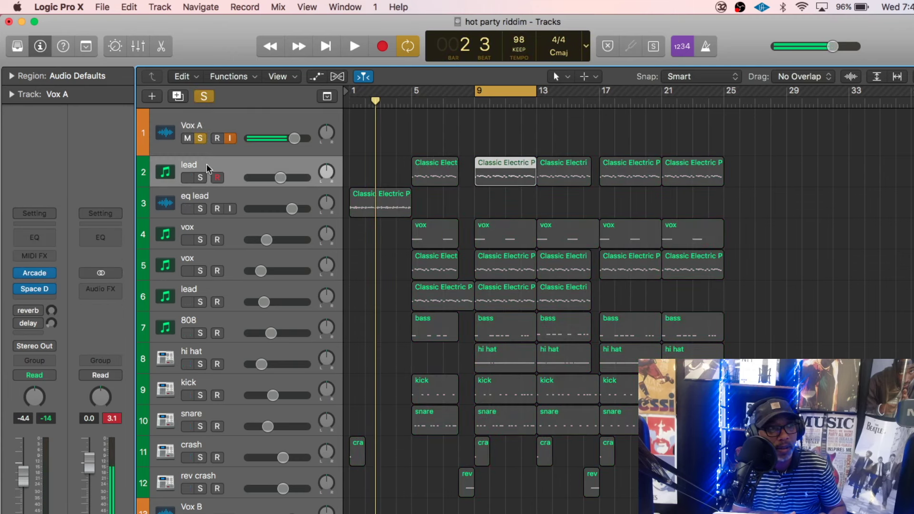
pyautogui.click(201, 178)
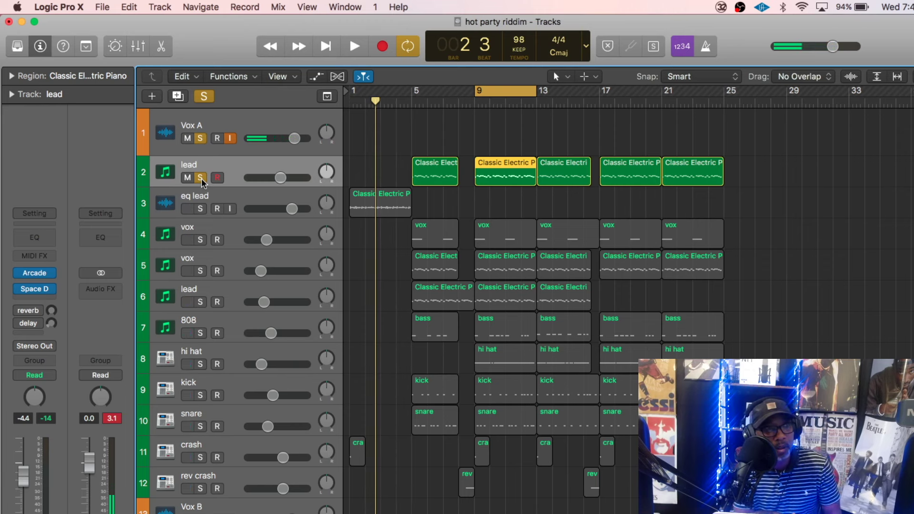
# Step: Open the bar 9 Classic Electric Piano region of lead track 2 in the Piano Roll and examine its note pattern
pyautogui.doubleClick(504, 173)
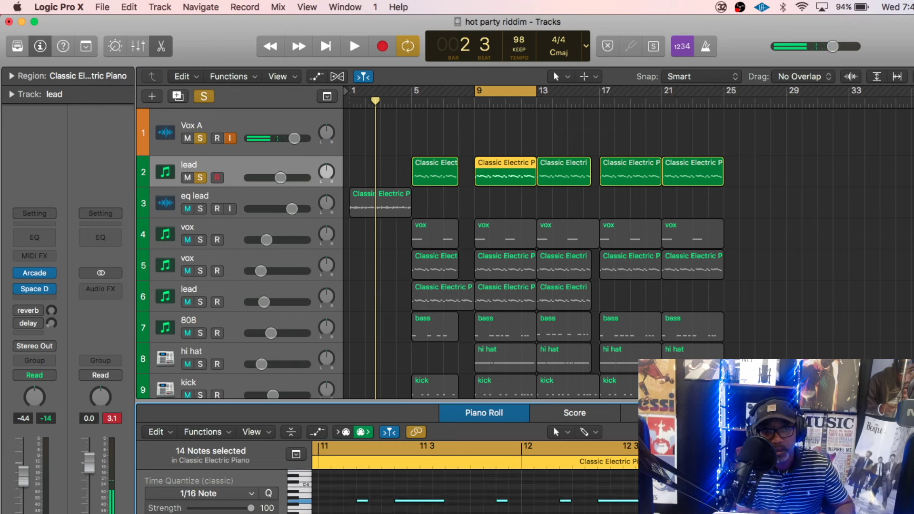
pyautogui.press('super+Left')
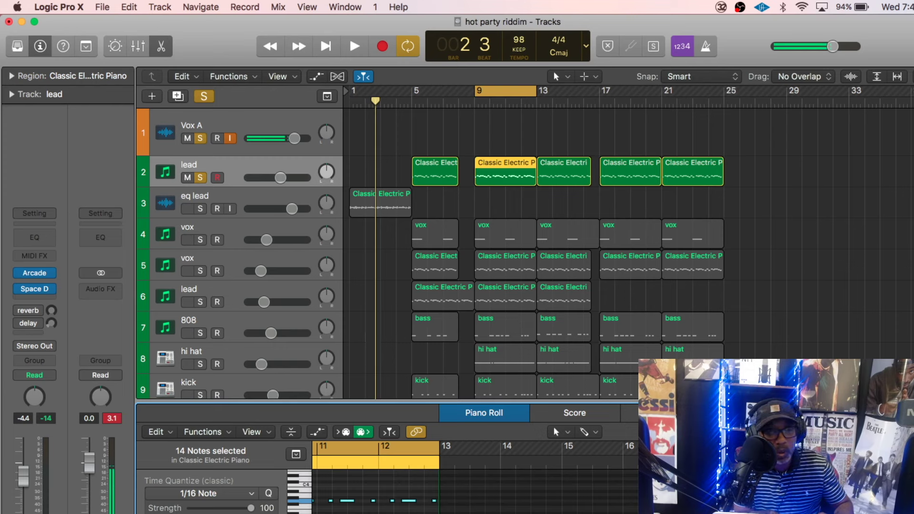
pyautogui.moveTo(487, 403)
pyautogui.mouseDown()
pyautogui.moveTo(487, 509)
pyautogui.moveTo(487, 398)
pyautogui.mouseUp()
pyautogui.moveTo(783, 397); pyautogui.dragTo(785, 349)
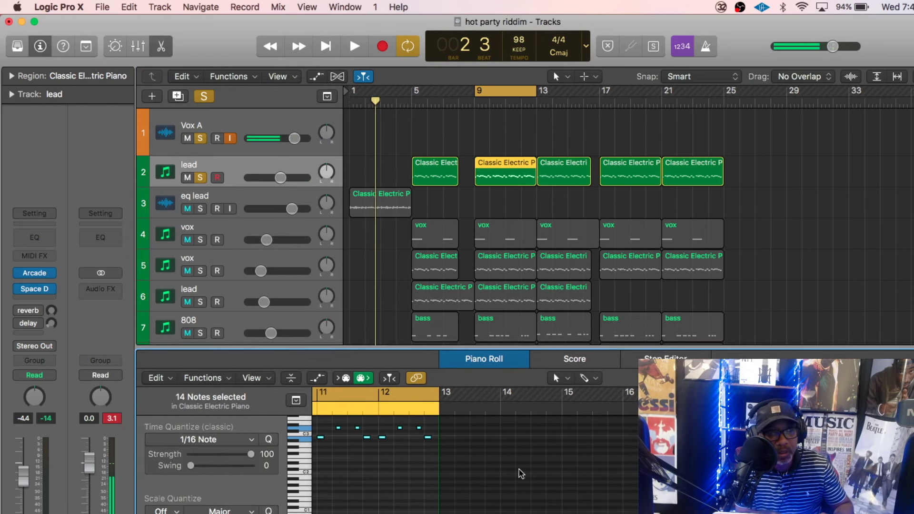
pyautogui.click(405, 458)
pyautogui.moveTo(403, 455)
pyautogui.mouseDown()
pyautogui.moveTo(400, 405)
pyautogui.moveTo(400, 439)
pyautogui.mouseUp()
pyautogui.click(369, 470)
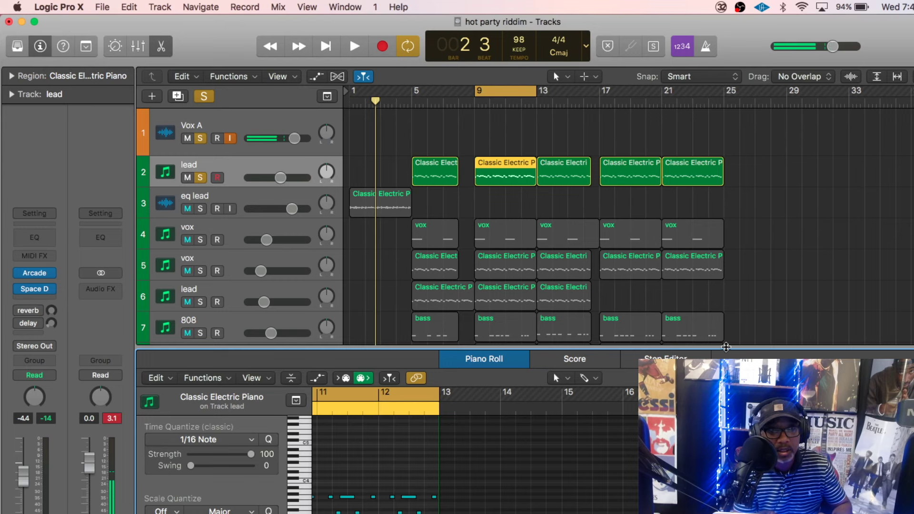
pyautogui.moveTo(726, 342); pyautogui.dragTo(727, 271)
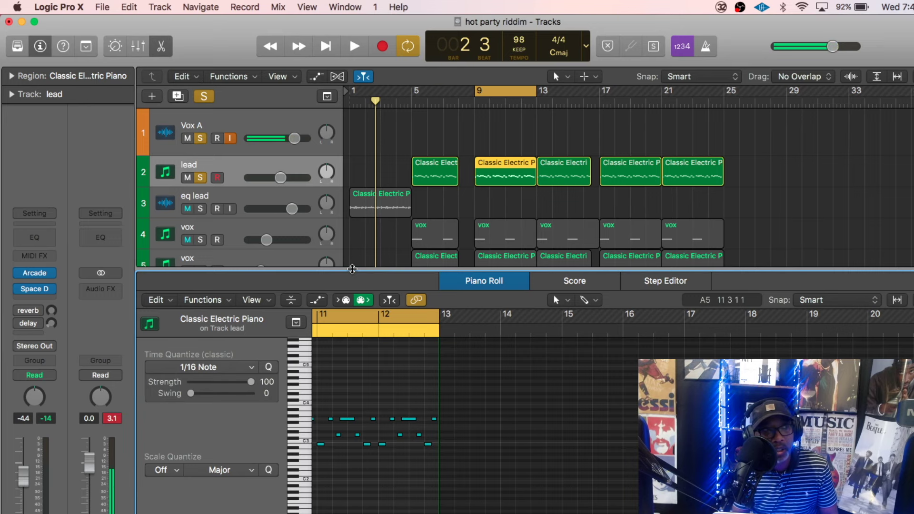
pyautogui.moveTo(352, 269); pyautogui.dragTo(352, 458)
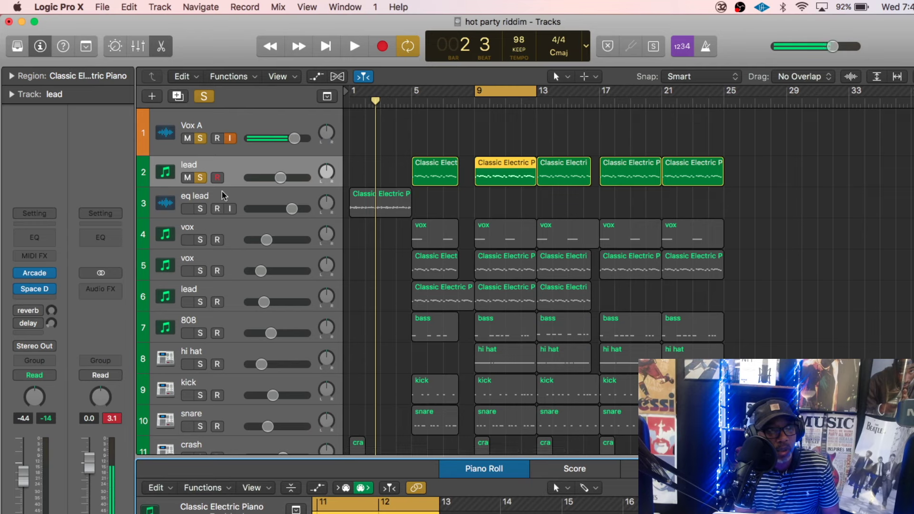
# Step: Audition several keys of the Arcade instrument on lead track 2 and close the instrument window
pyautogui.moveTo(35, 277)
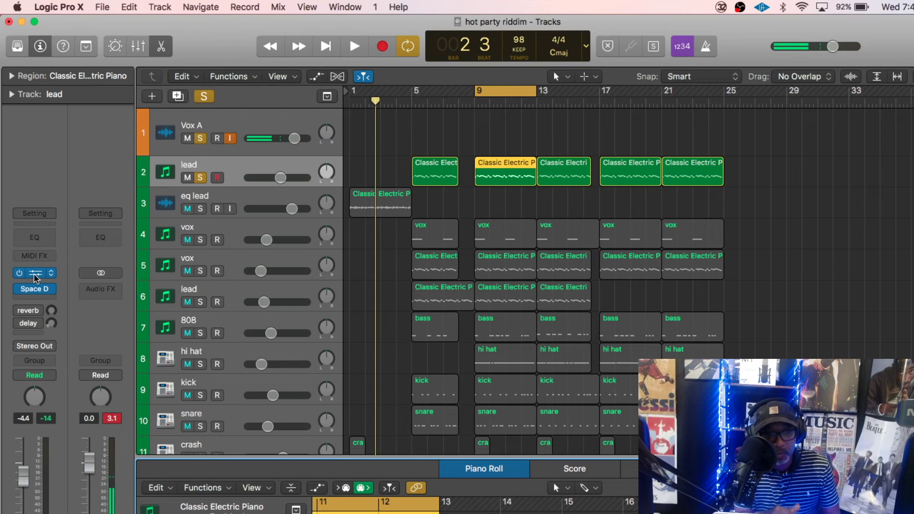
pyautogui.click(34, 275)
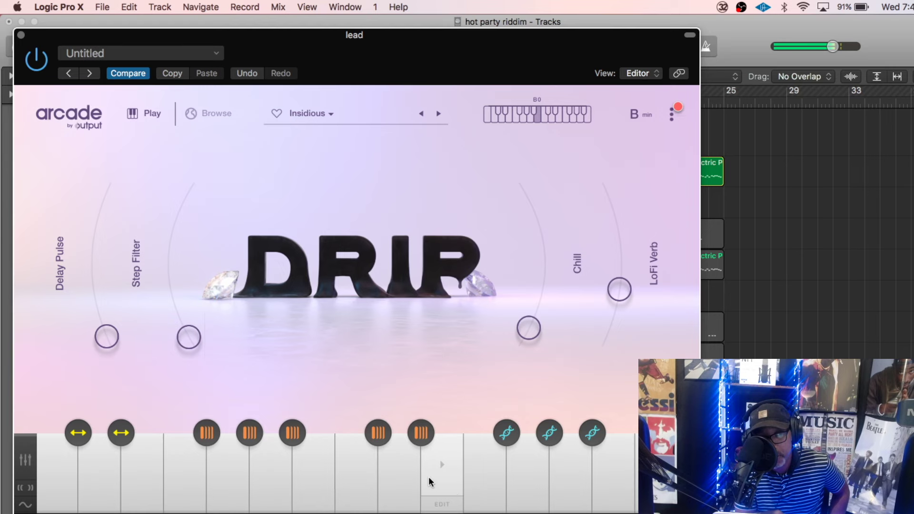
pyautogui.click(483, 473)
pyautogui.click(570, 474)
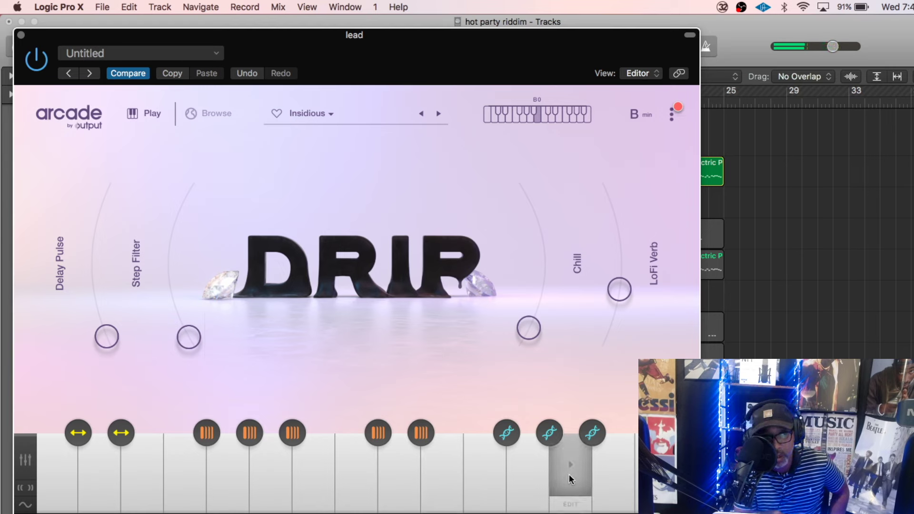
pyautogui.click(443, 476)
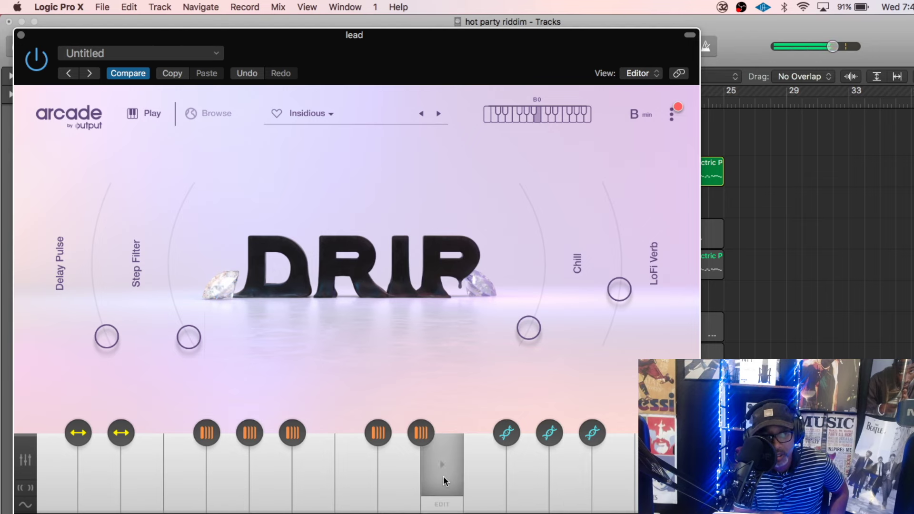
pyautogui.click(395, 470)
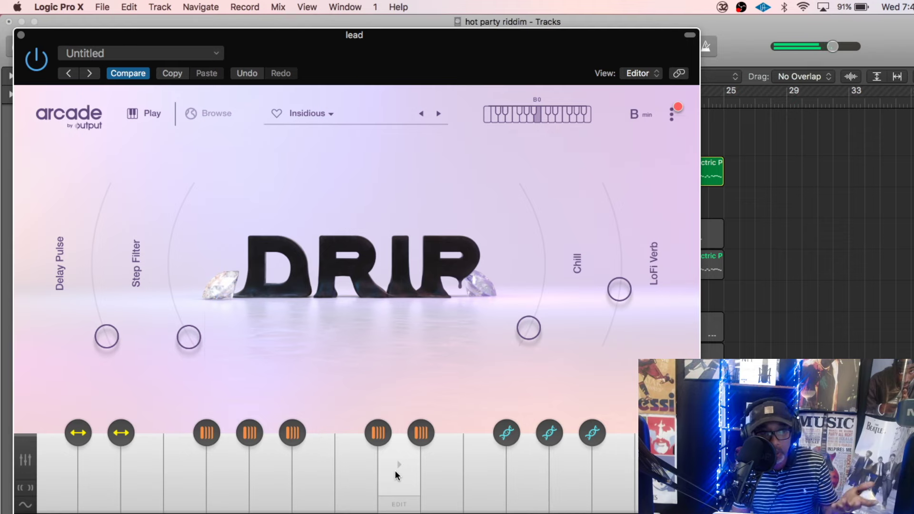
pyautogui.click(21, 35)
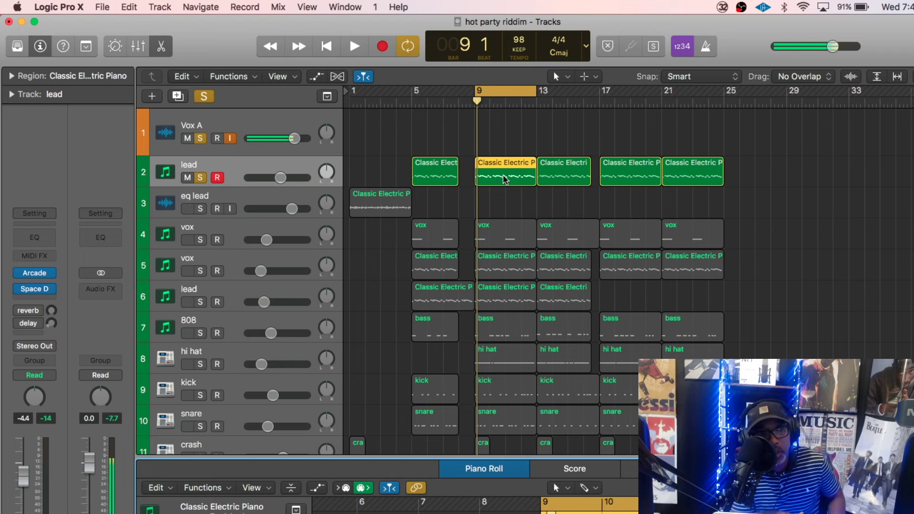
# Step: Review the notes of lead track 2's bar 9 region again in an enlarged Piano Roll and close the editor
pyautogui.press('e')
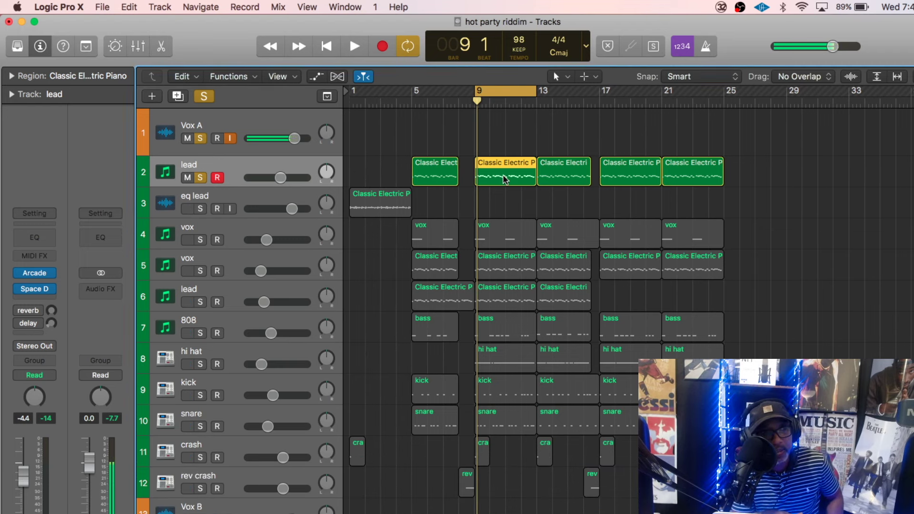
pyautogui.doubleClick(506, 180)
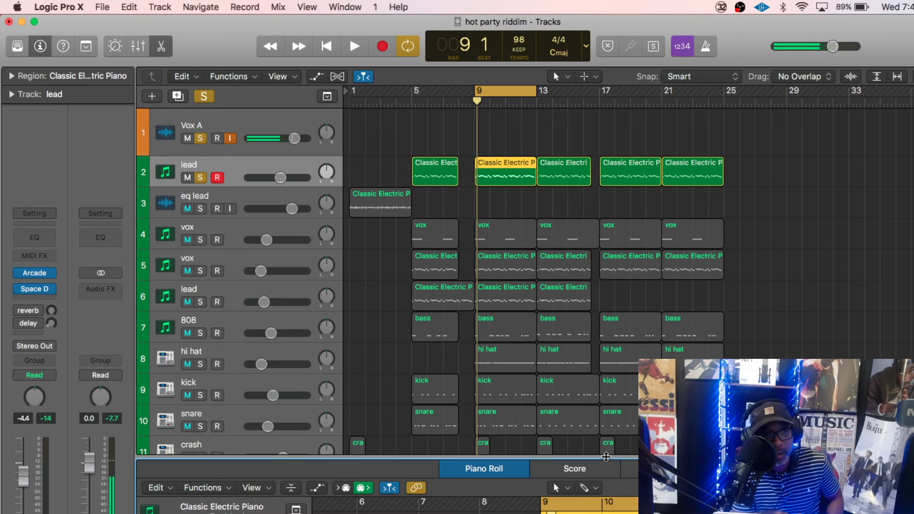
pyautogui.moveTo(595, 420); pyautogui.dragTo(602, 296)
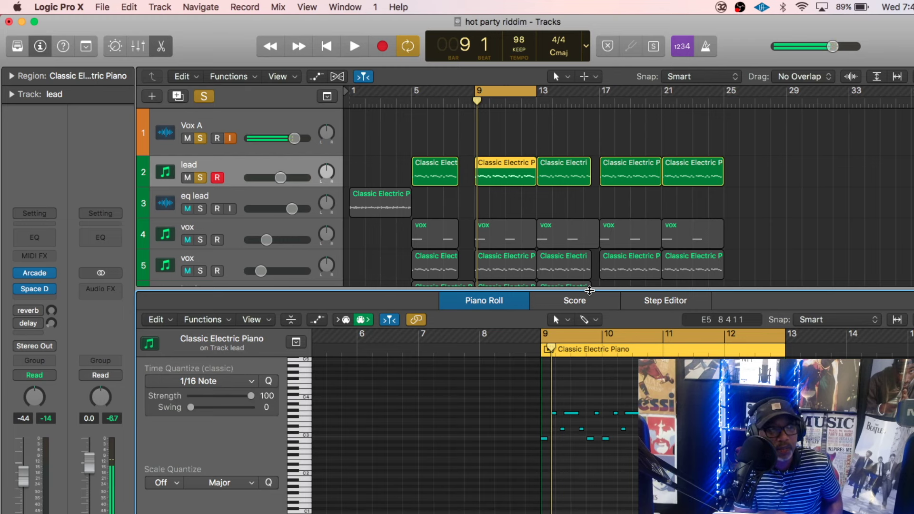
pyautogui.moveTo(590, 291); pyautogui.dragTo(589, 512)
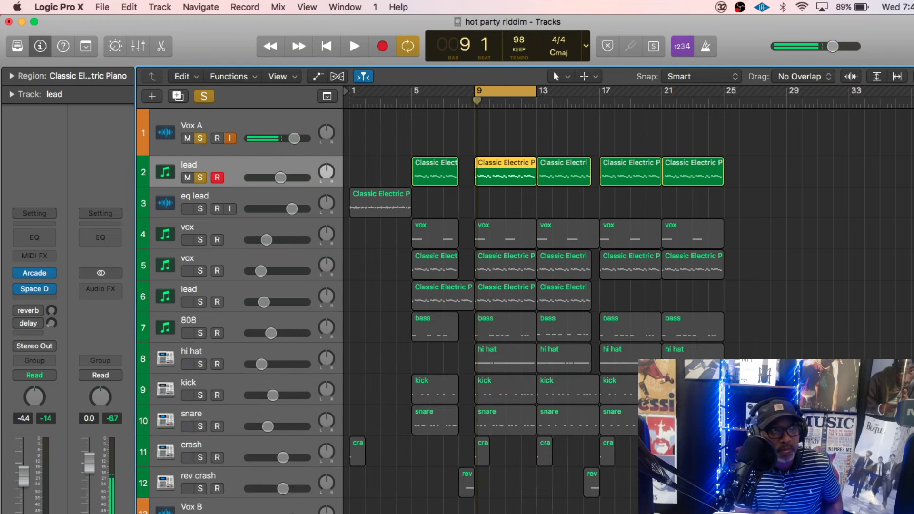
# Step: Switch the solo from lead track 2 to vox track 4 and inspect the preset loaded in its Arcade instrument
pyautogui.click(232, 224)
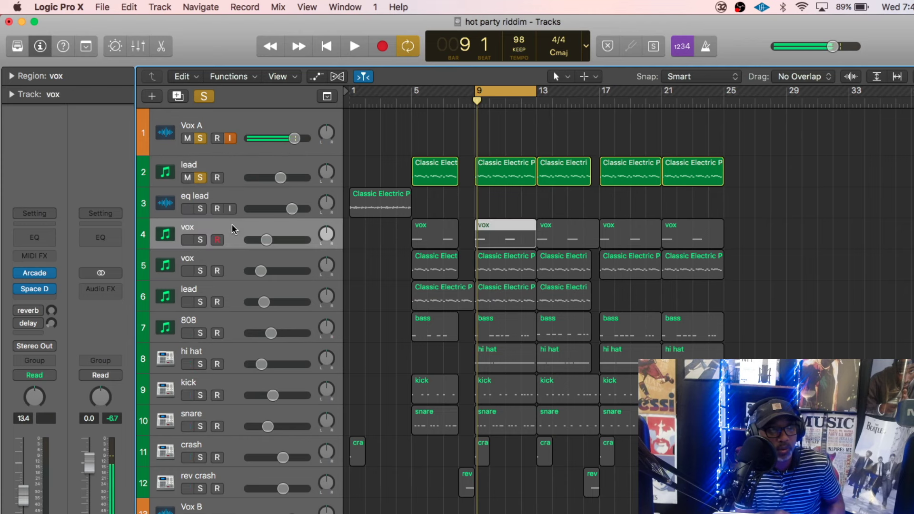
pyautogui.click(199, 240)
pyautogui.click(200, 178)
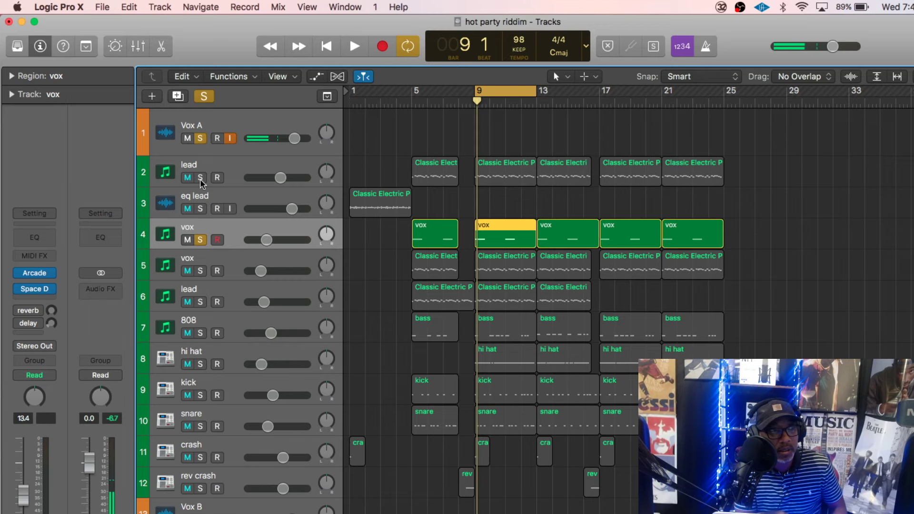
pyautogui.moveTo(35, 275)
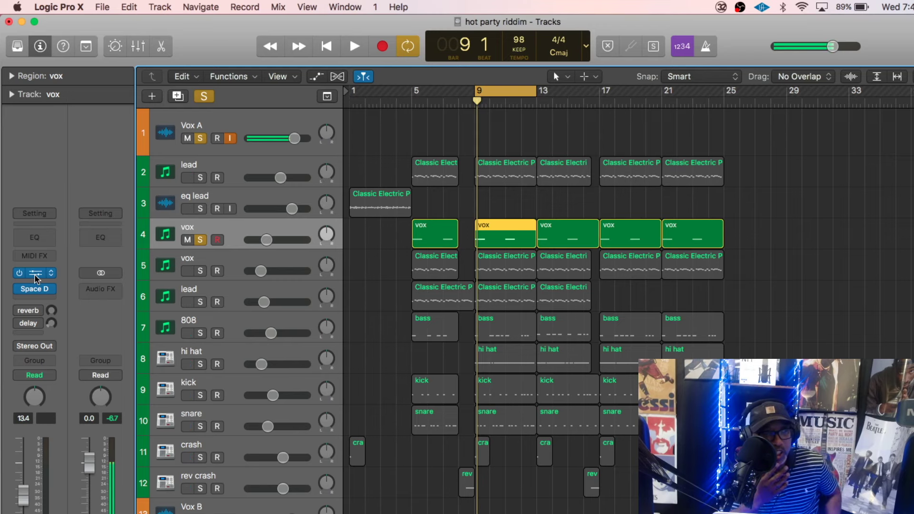
pyautogui.click(34, 274)
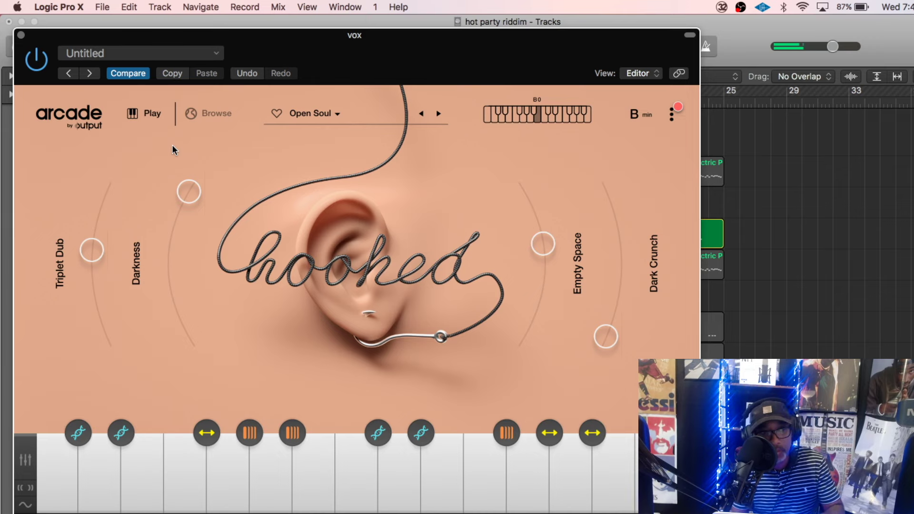
pyautogui.click(21, 35)
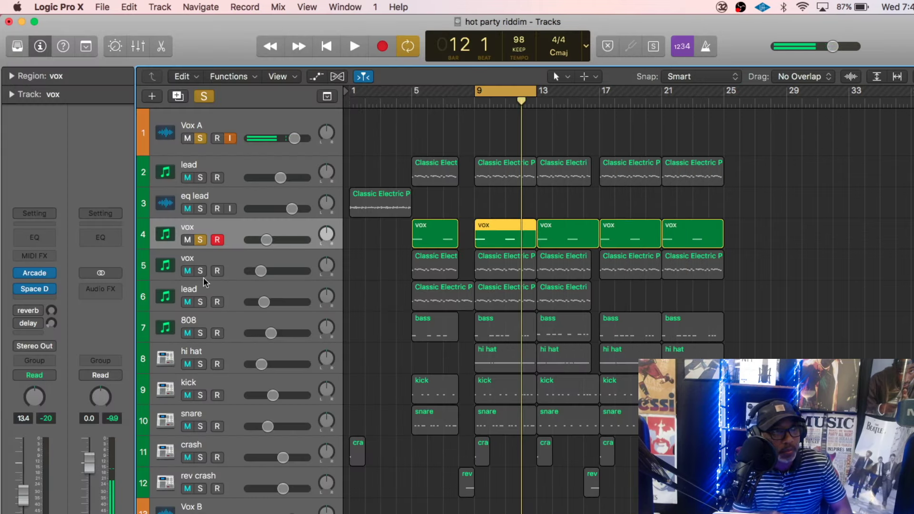
# Step: Switch the solo from vox track 4 to vox track 5 and inspect the preset loaded in its Arcade instrument
pyautogui.click(232, 262)
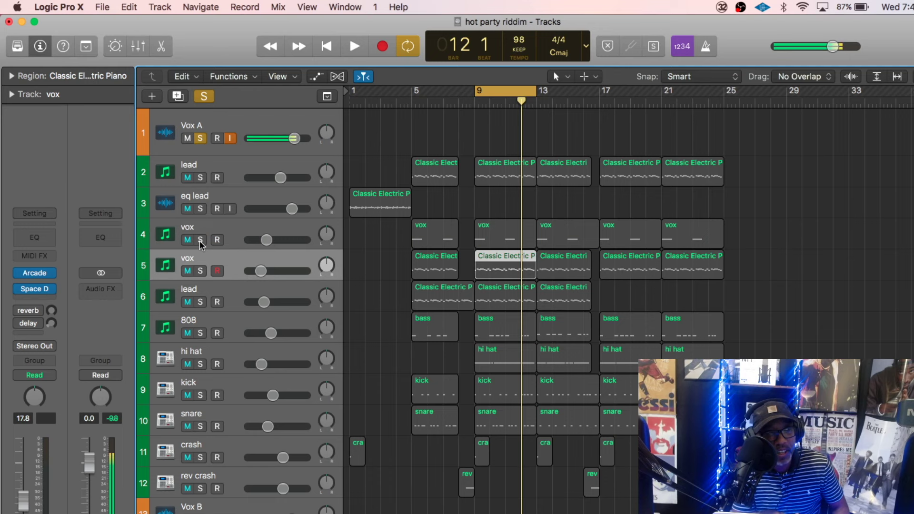
pyautogui.click(199, 271)
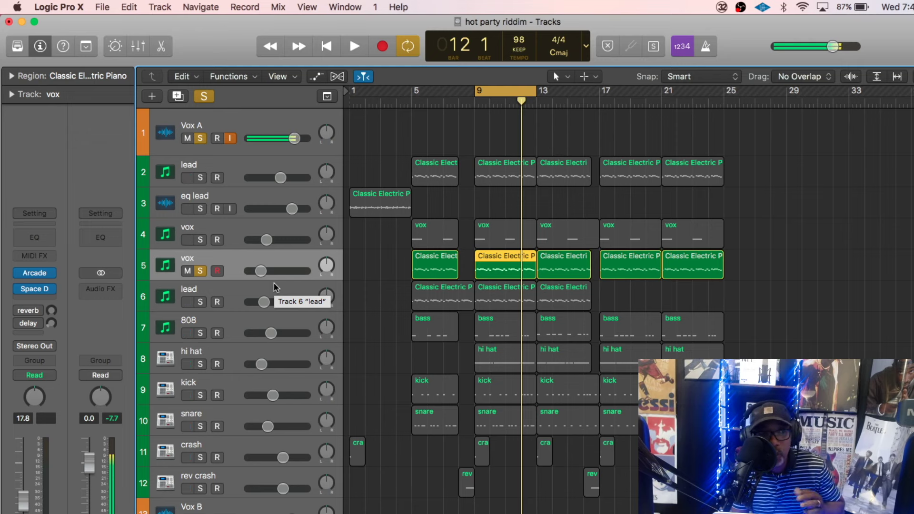
pyautogui.click(32, 276)
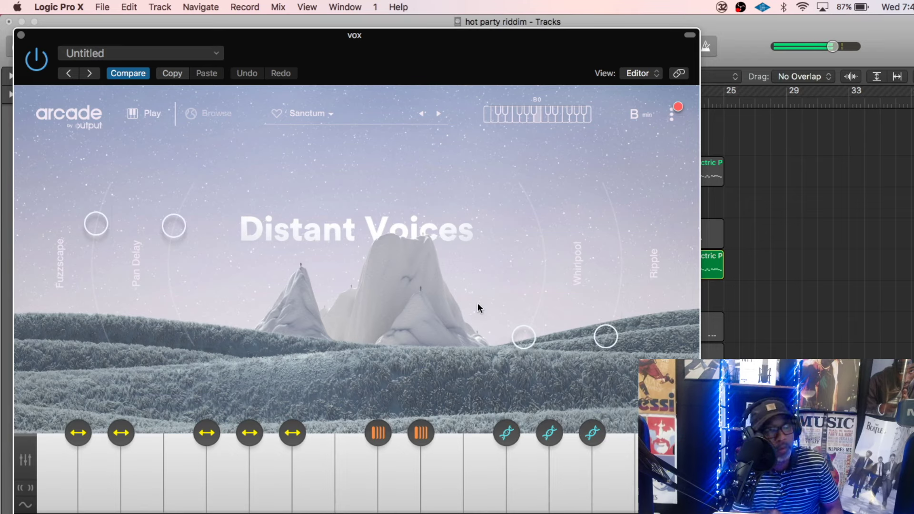
pyautogui.click(21, 35)
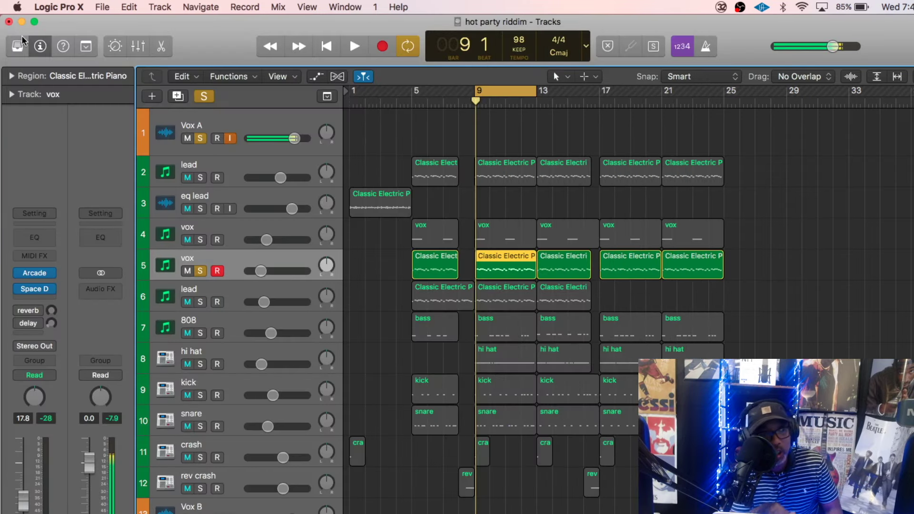
# Step: Switch the solo from vox track 5 to lead track 6 and view its bar 9 region in the Piano Roll
pyautogui.click(205, 293)
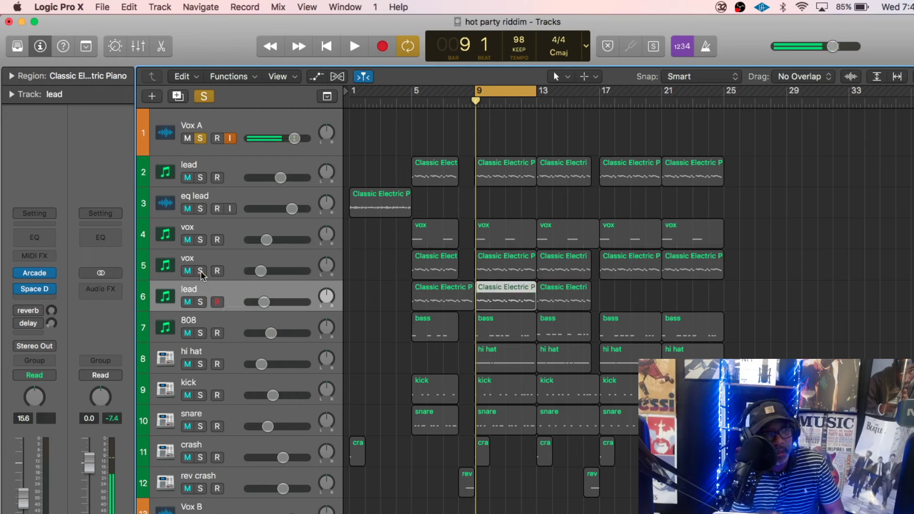
pyautogui.click(200, 301)
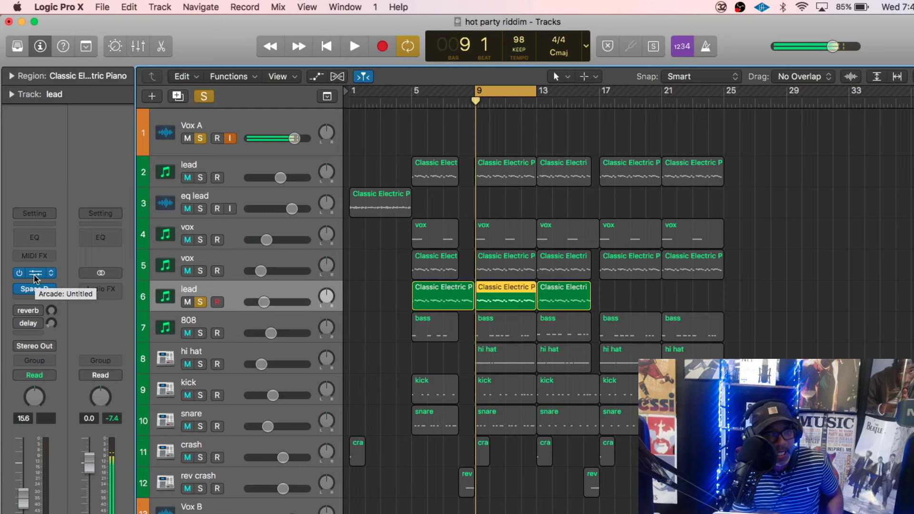
pyautogui.press('e')
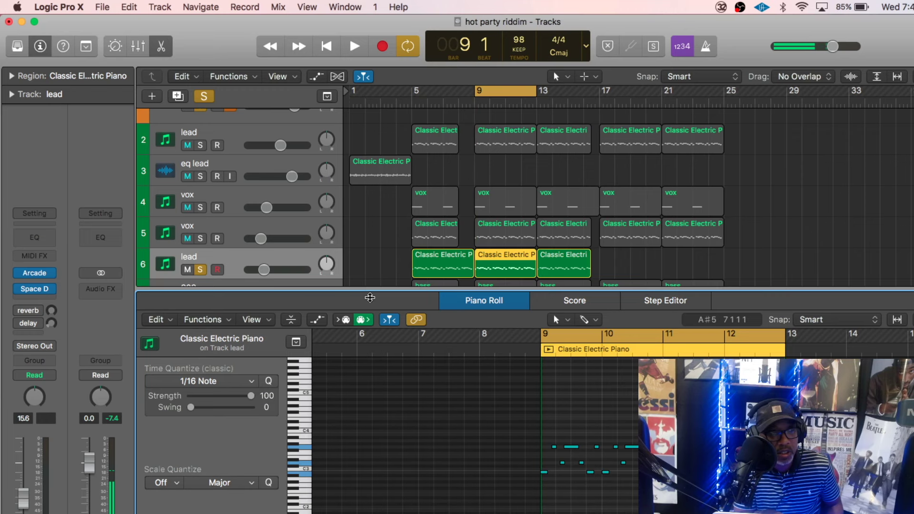
pyautogui.press('e')
# Step: Inspect the preset loaded in the Arcade instrument on lead track 6 and close the instrument window
pyautogui.moveTo(36, 275)
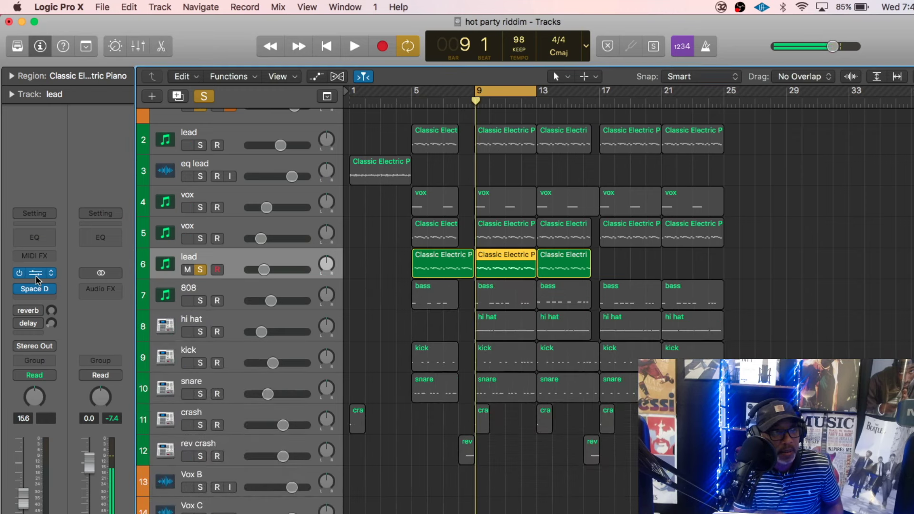
pyautogui.click(36, 276)
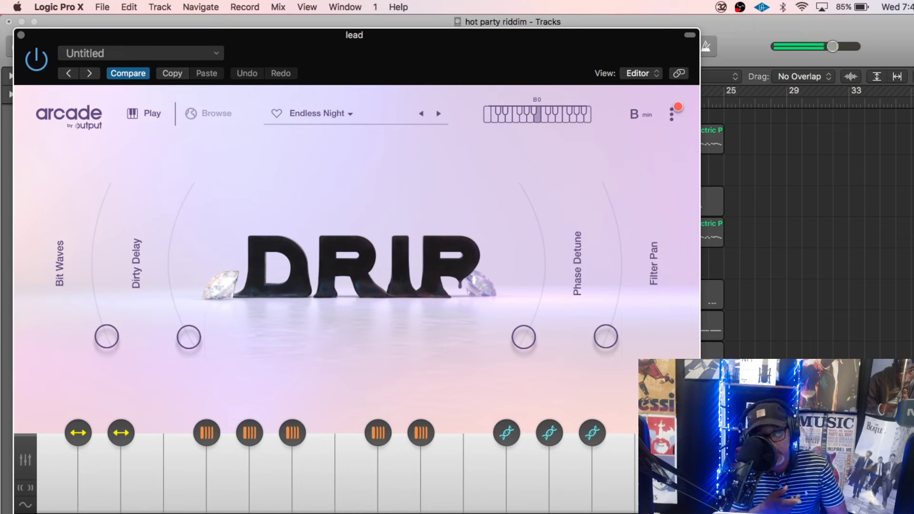
pyautogui.click(21, 35)
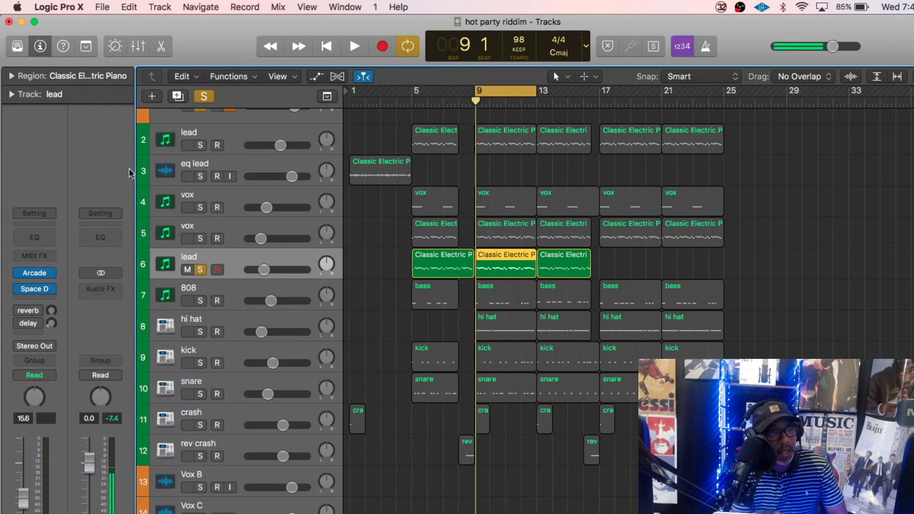
pyautogui.moveTo(36, 275)
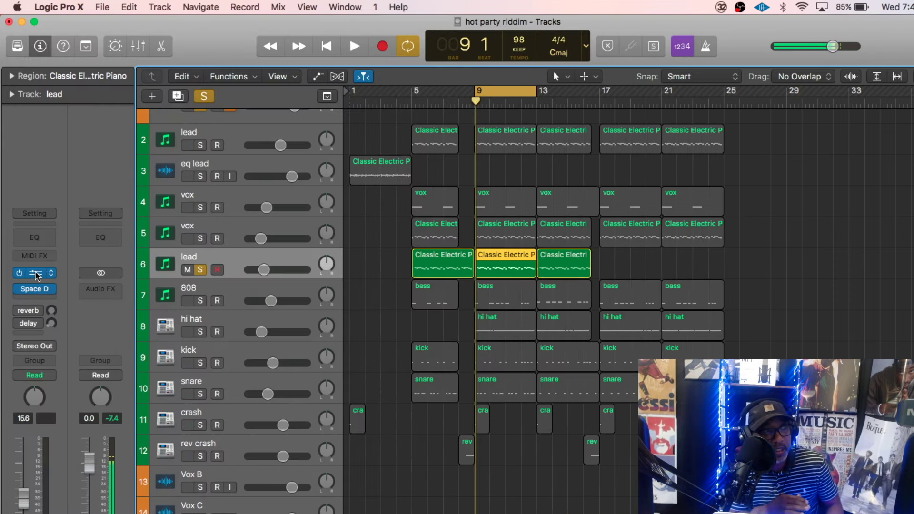
# Step: Compare the Arcade presets loaded on lead track 6 and lead track 2, closing each instrument window after viewing it
pyautogui.click(37, 275)
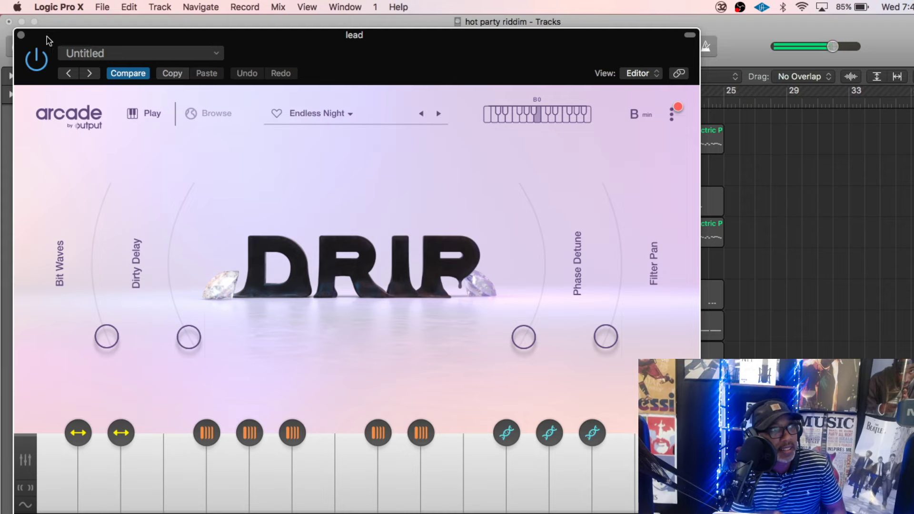
pyautogui.click(22, 36)
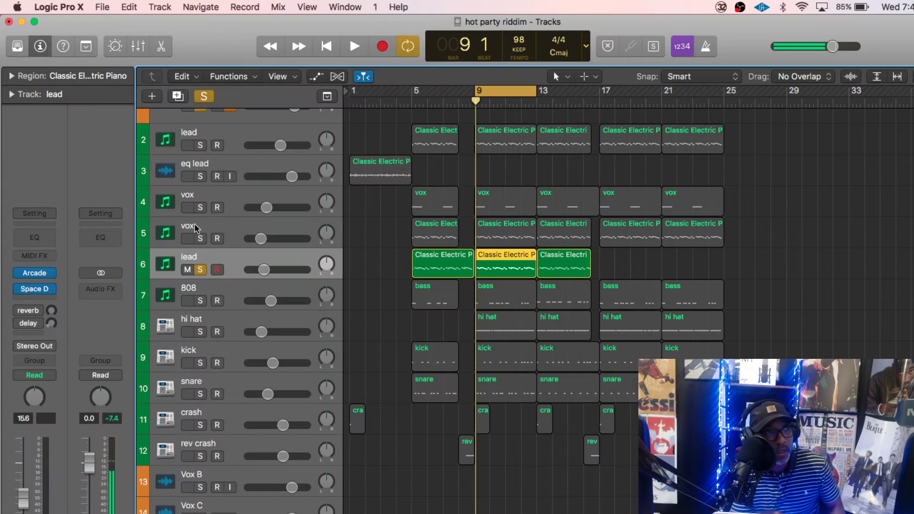
pyautogui.click(232, 135)
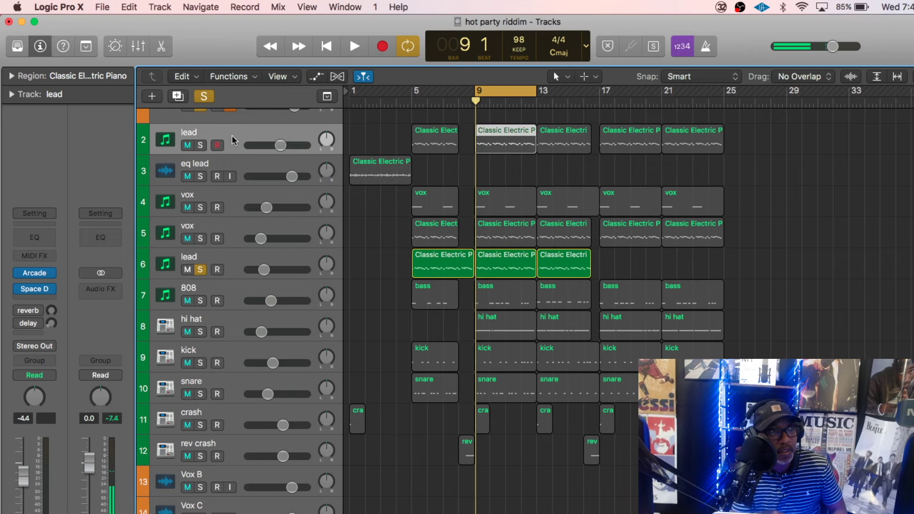
pyautogui.click(36, 274)
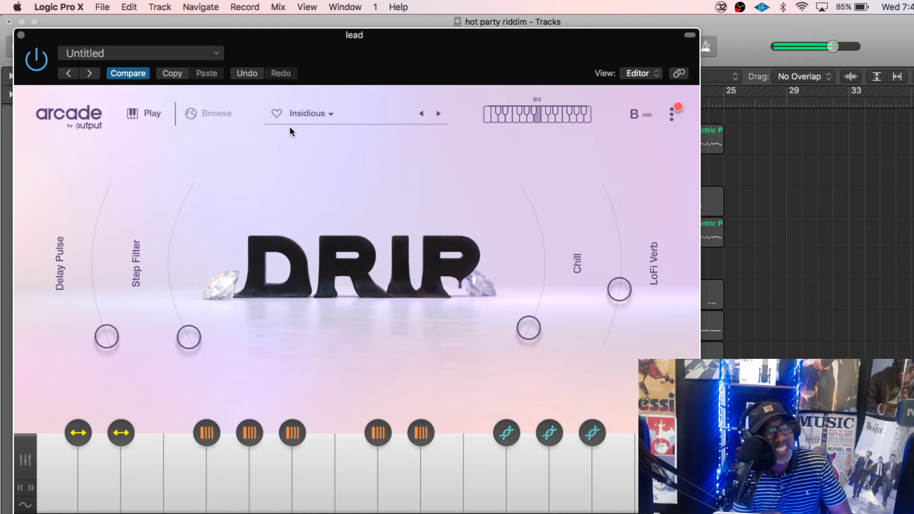
pyautogui.click(21, 34)
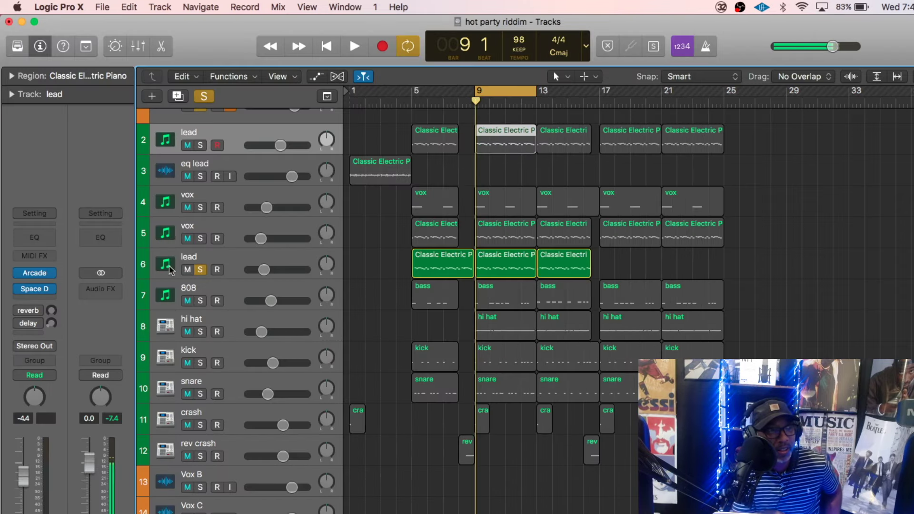
# Step: Select lead track 6 and play back its soloed part briefly within the bar 9 cycle
pyautogui.click(228, 254)
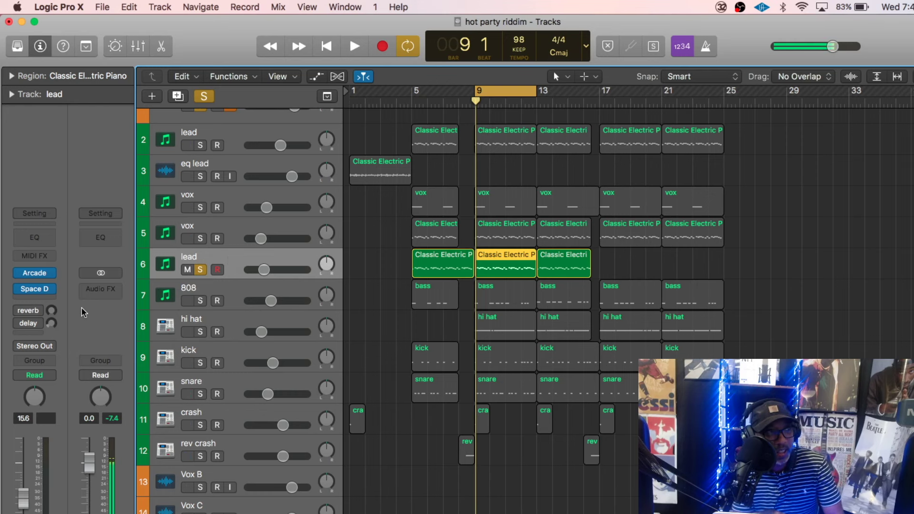
pyautogui.press('space')
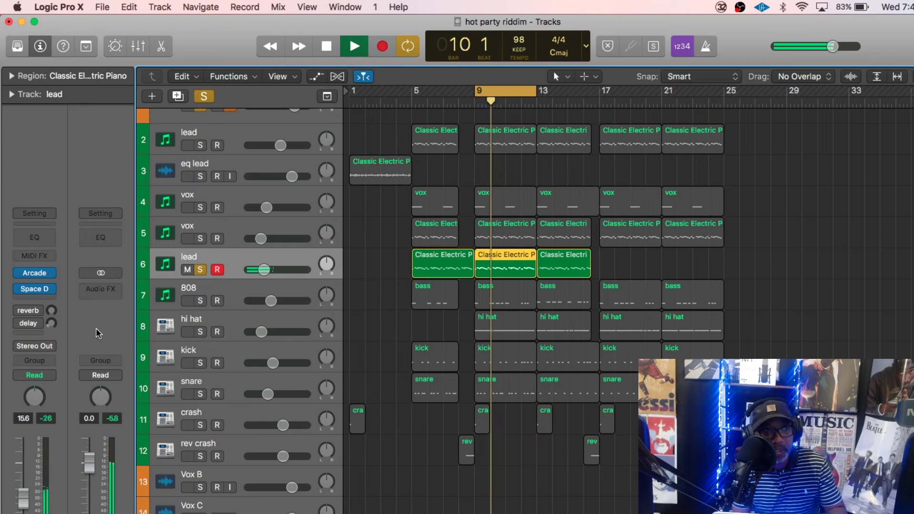
pyautogui.press('space')
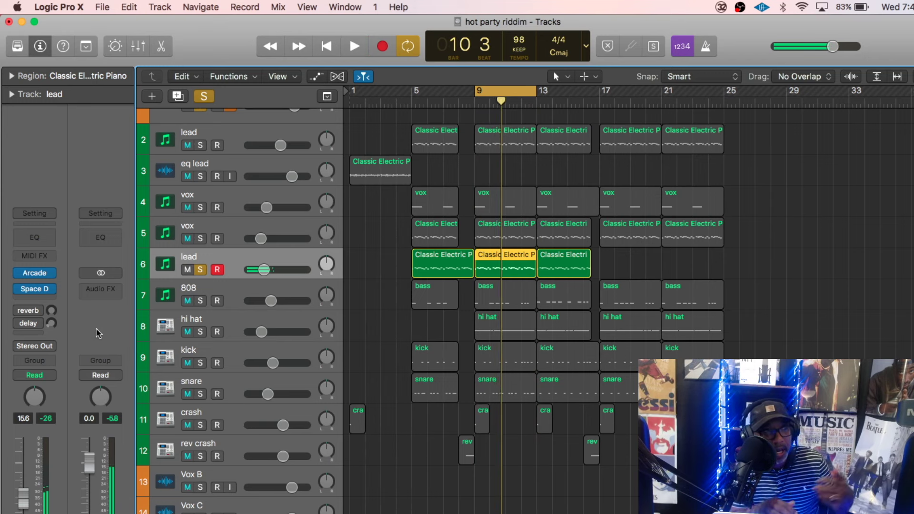
# Step: Take lead track 6 off solo and inspect the SubLab instrument settings on the 808 track
pyautogui.click(229, 302)
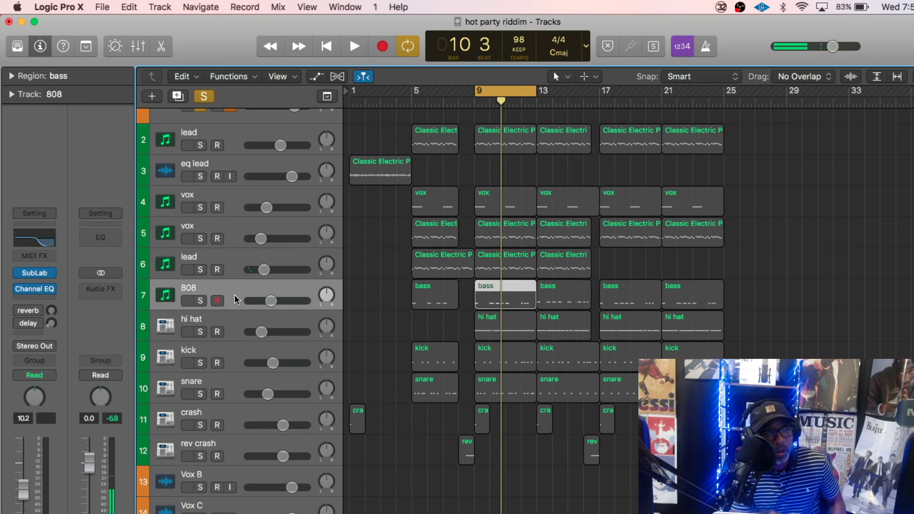
pyautogui.click(38, 274)
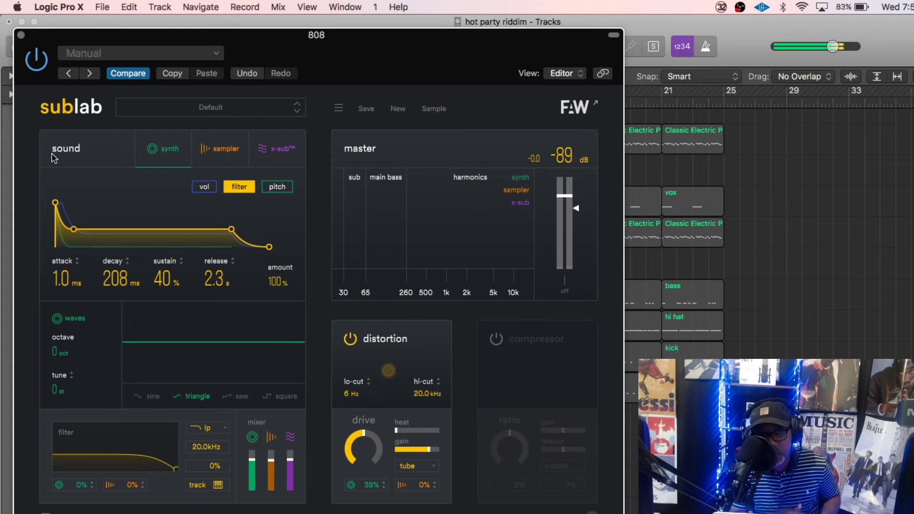
pyautogui.click(21, 37)
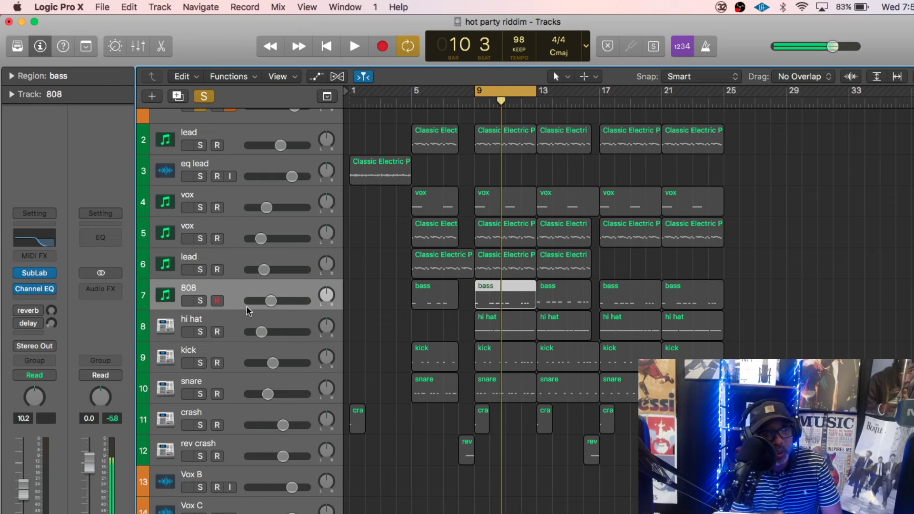
# Step: Solo the 808 track and listen to it with its bar 9 bass region opened in the Piano Roll, closing the editor when done
pyautogui.click(200, 301)
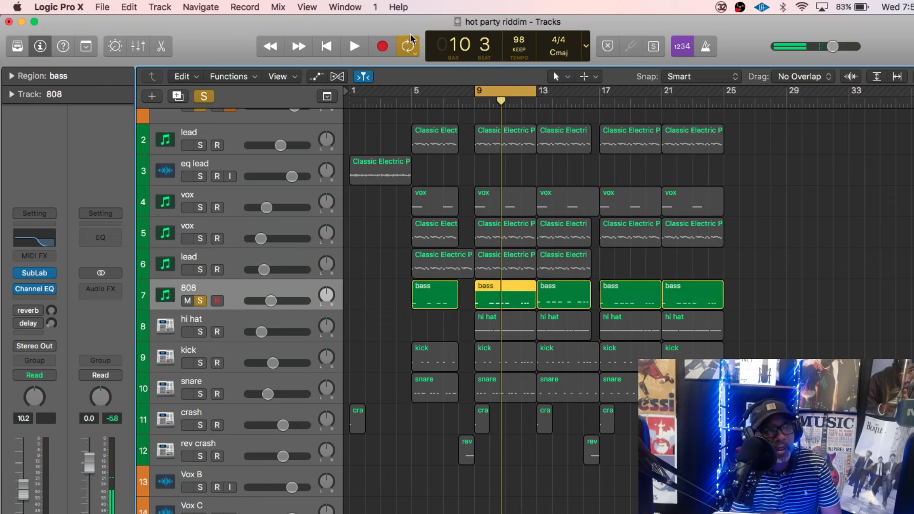
pyautogui.doubleClick(511, 296)
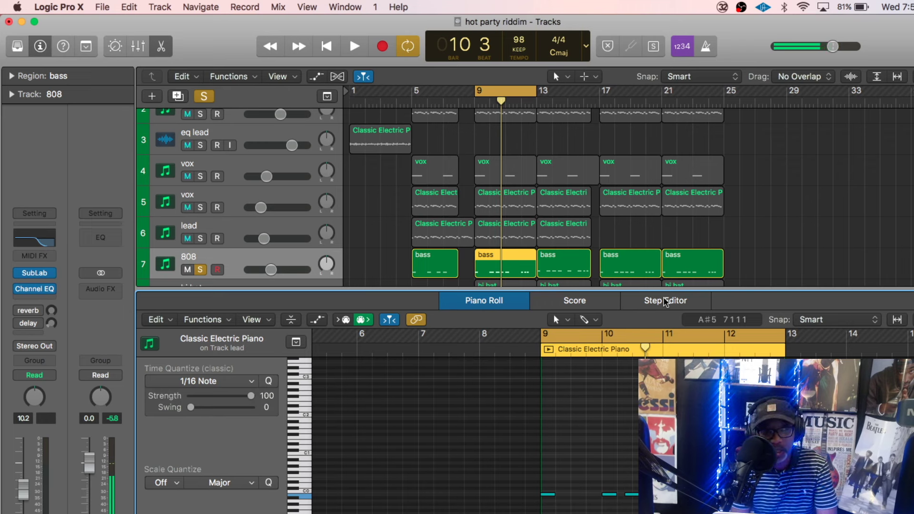
pyautogui.press('space')
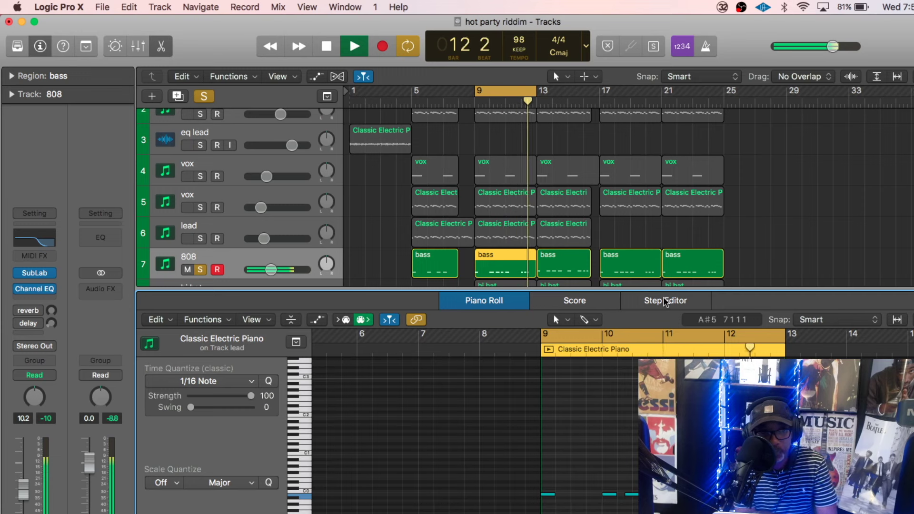
pyautogui.press('space')
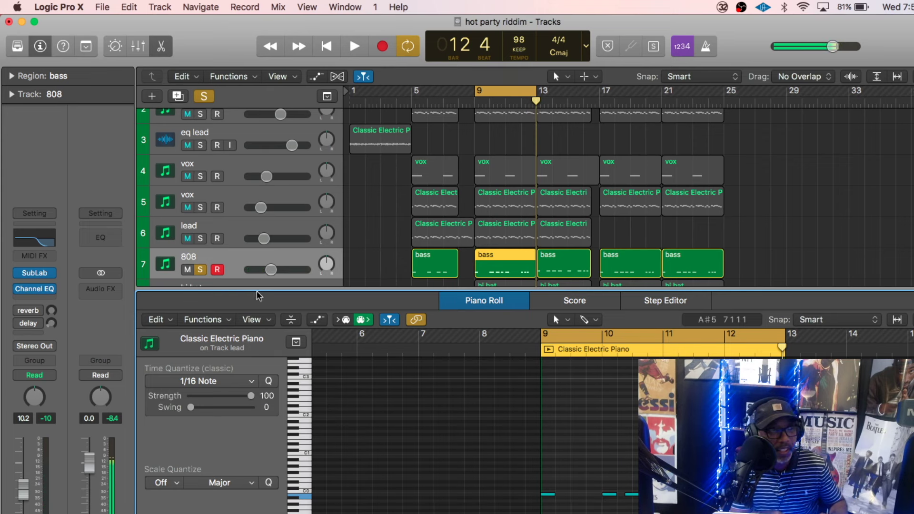
pyautogui.press('e')
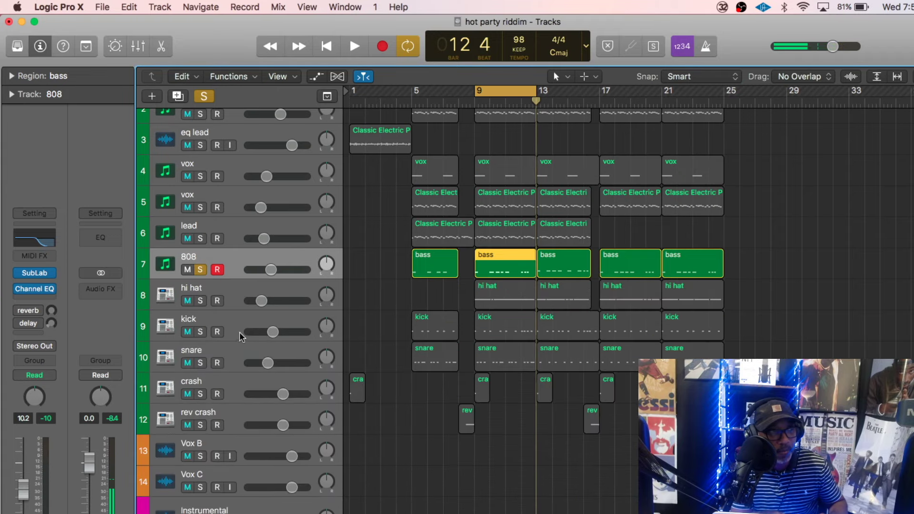
# Step: Switch the solo from the 808 track to the hi hat track and play back the hi hat part
pyautogui.click(222, 293)
pyautogui.click(201, 269)
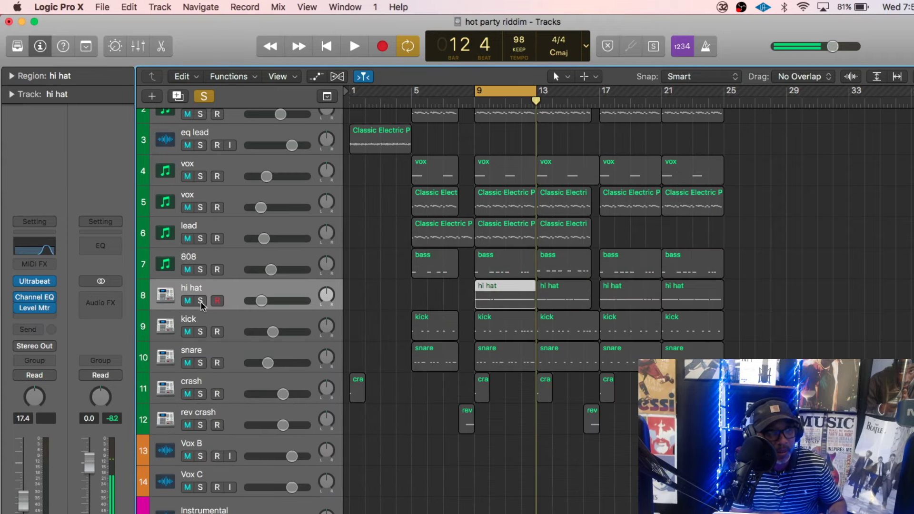
pyautogui.click(201, 301)
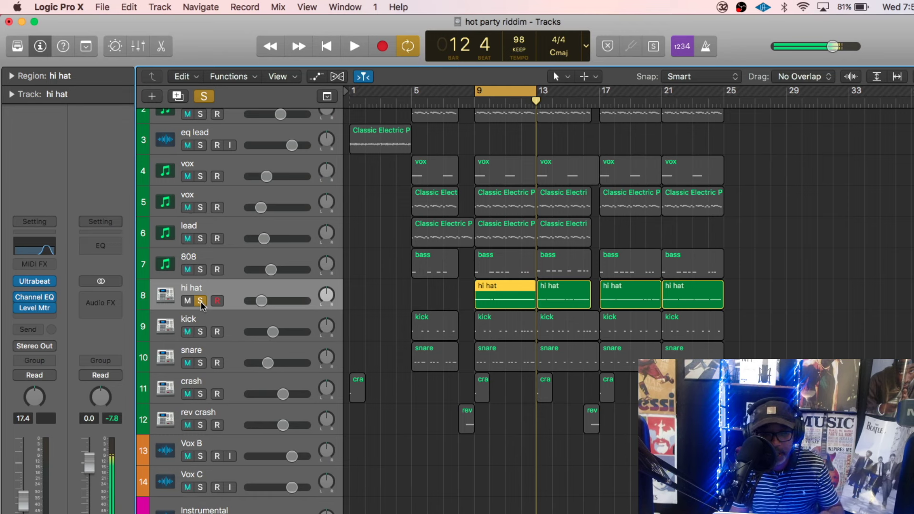
pyautogui.press('space')
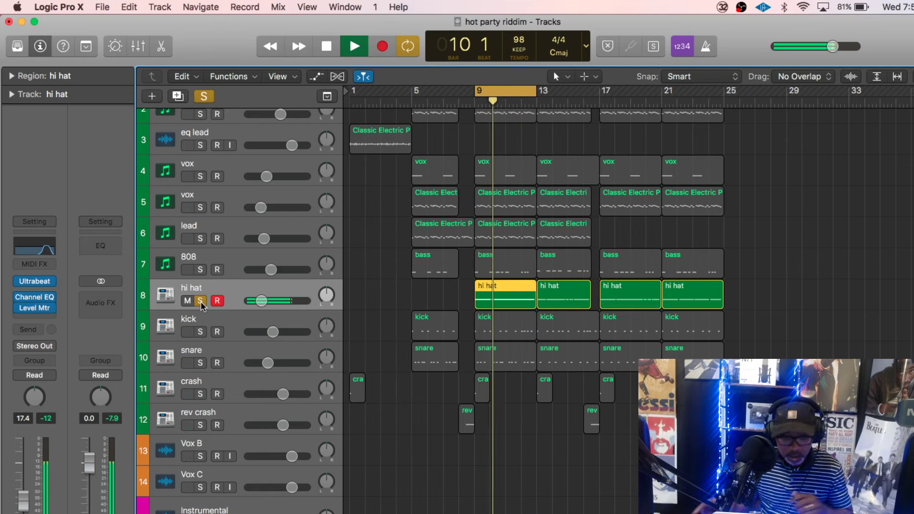
pyautogui.press('space')
# Step: Switch the solo from the hi hat track to the kick track and play back the kick pattern
pyautogui.click(210, 318)
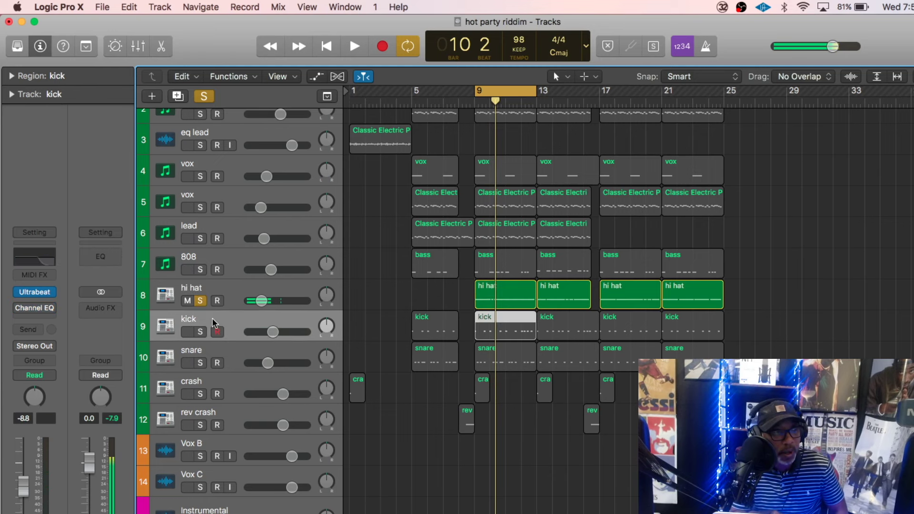
pyautogui.click(200, 332)
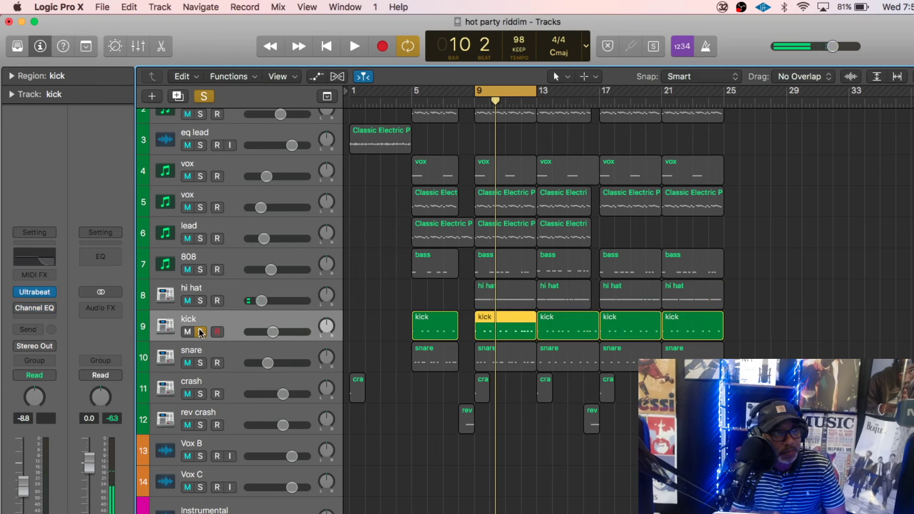
pyautogui.press('space')
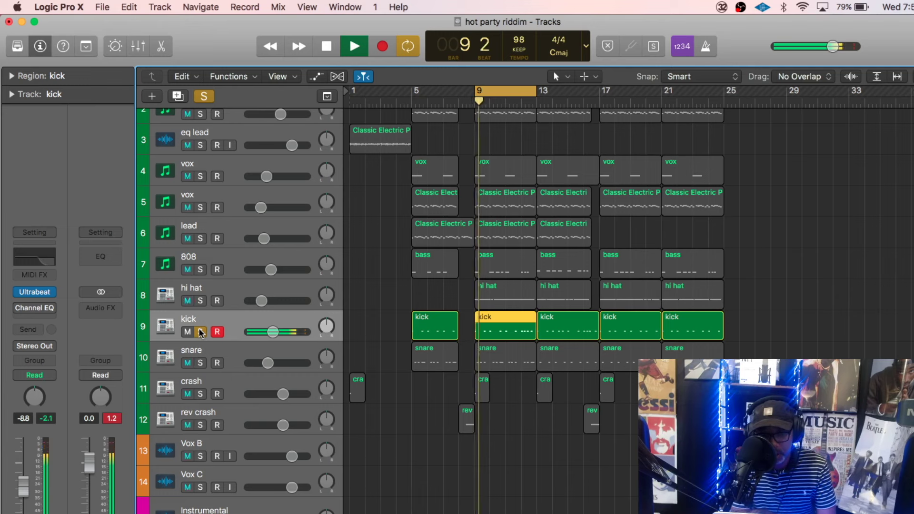
pyautogui.press('space')
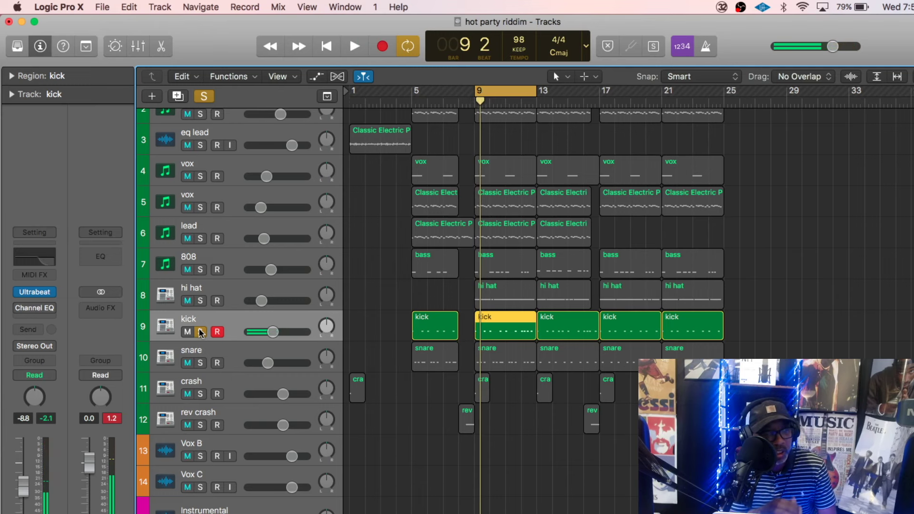
# Step: Switch the solo from the kick track to the snare track, play back the snare pattern, and take the snare off solo
pyautogui.click(200, 332)
pyautogui.click(224, 352)
pyautogui.click(201, 364)
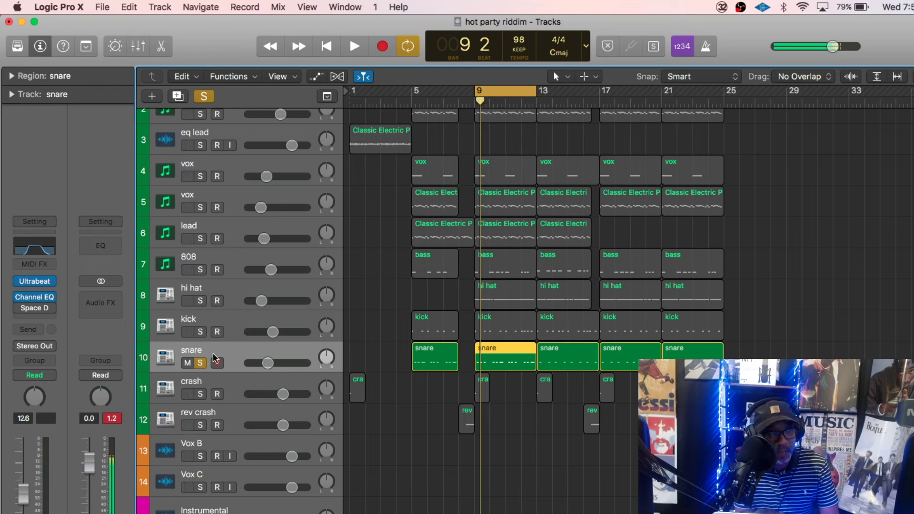
pyautogui.press('space')
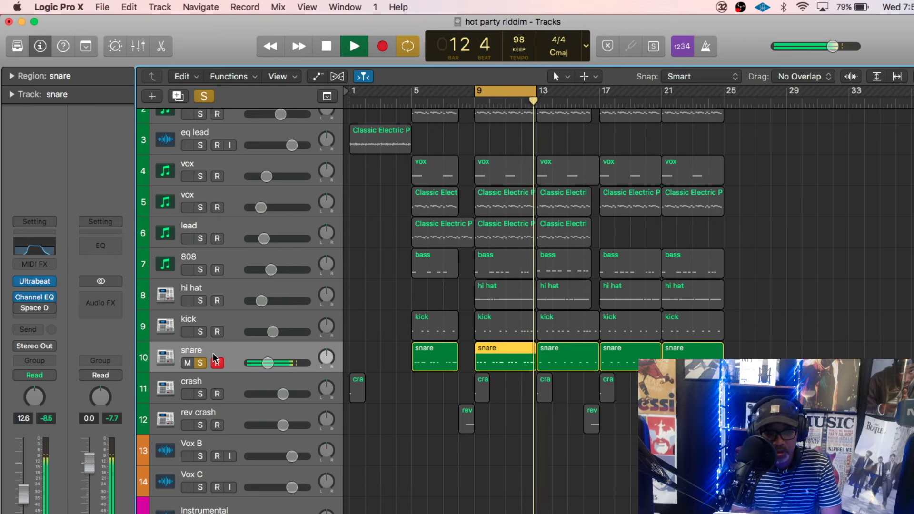
pyautogui.press('space')
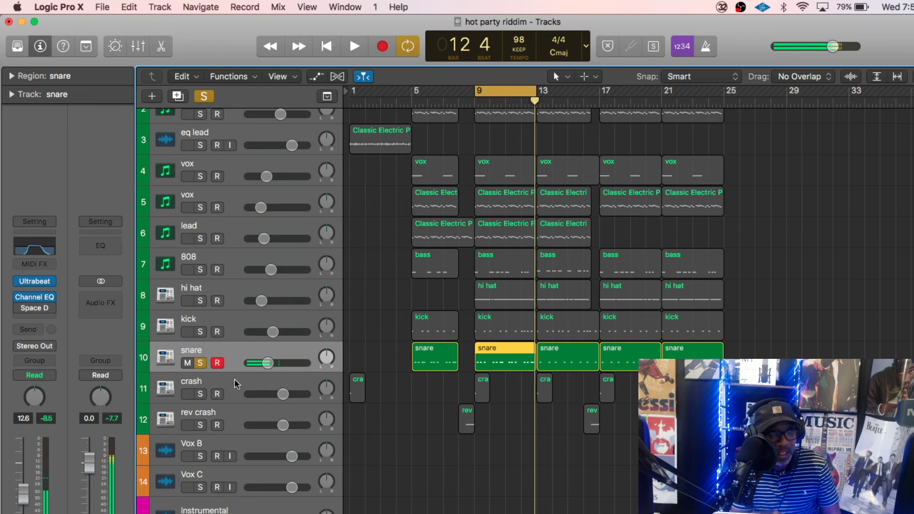
pyautogui.click(200, 363)
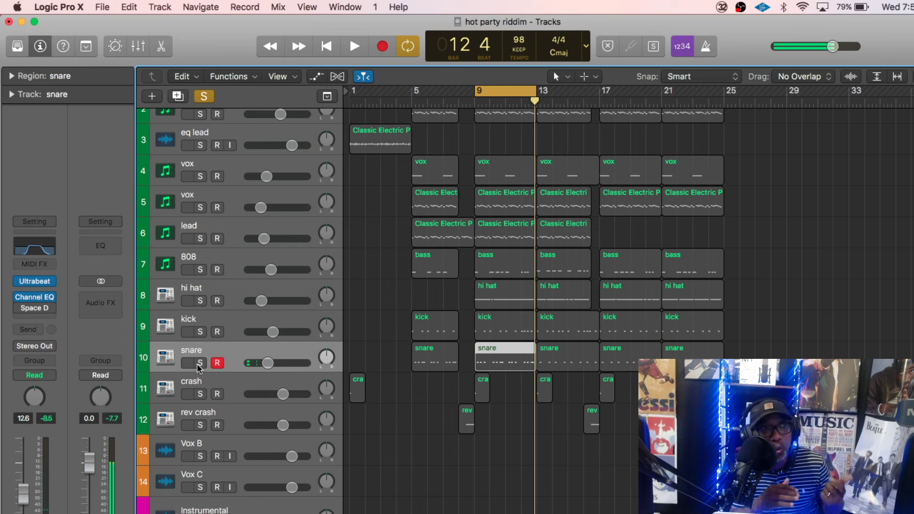
# Step: Take the Vox A track off solo and extend the cycle range to span bars 1 to 25
pyautogui.moveTo(381, 312); pyautogui.dragTo(381, 46)
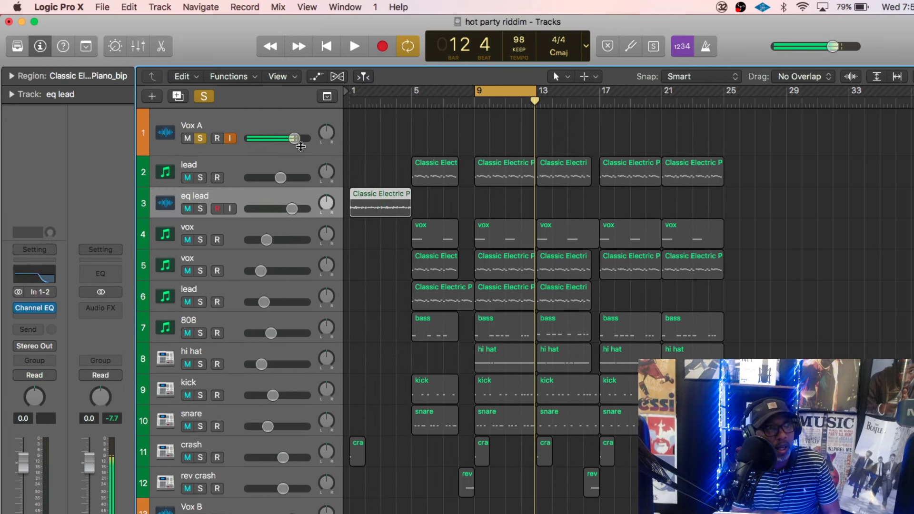
pyautogui.click(278, 123)
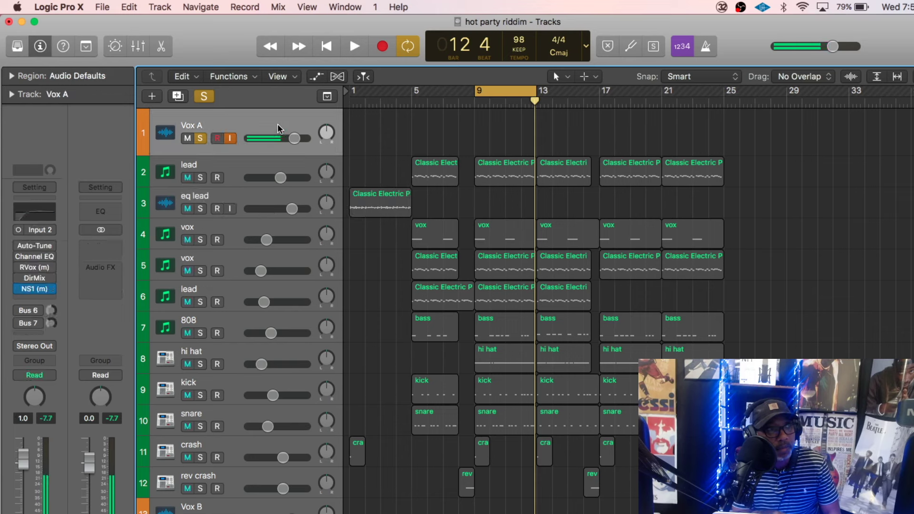
pyautogui.click(200, 137)
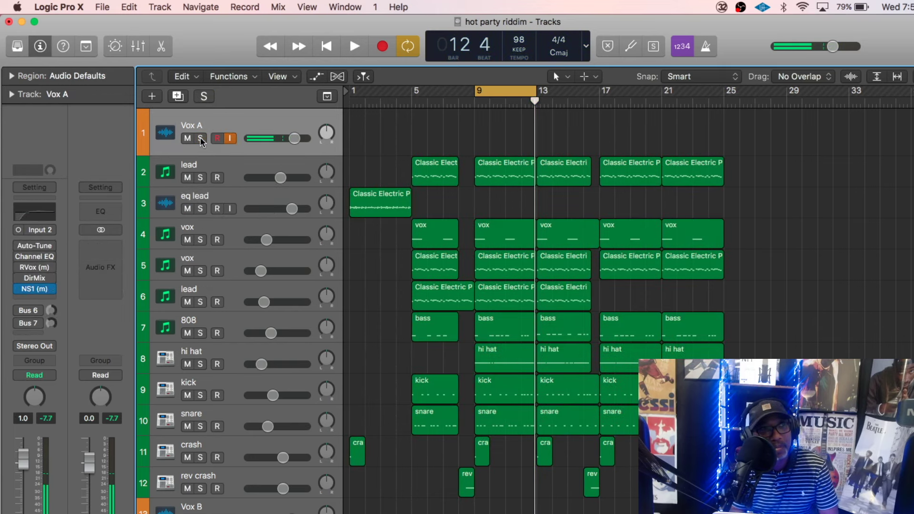
pyautogui.moveTo(475, 96); pyautogui.dragTo(352, 93)
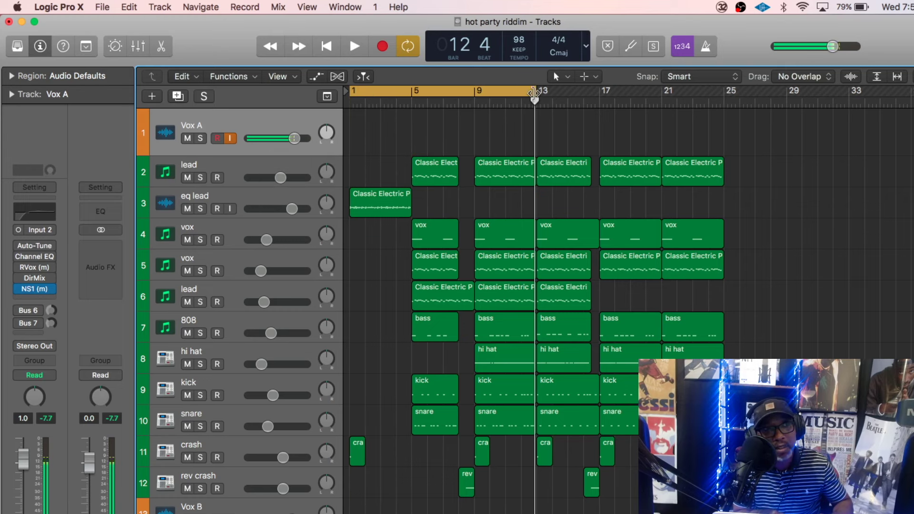
pyautogui.moveTo(533, 94); pyautogui.dragTo(723, 178)
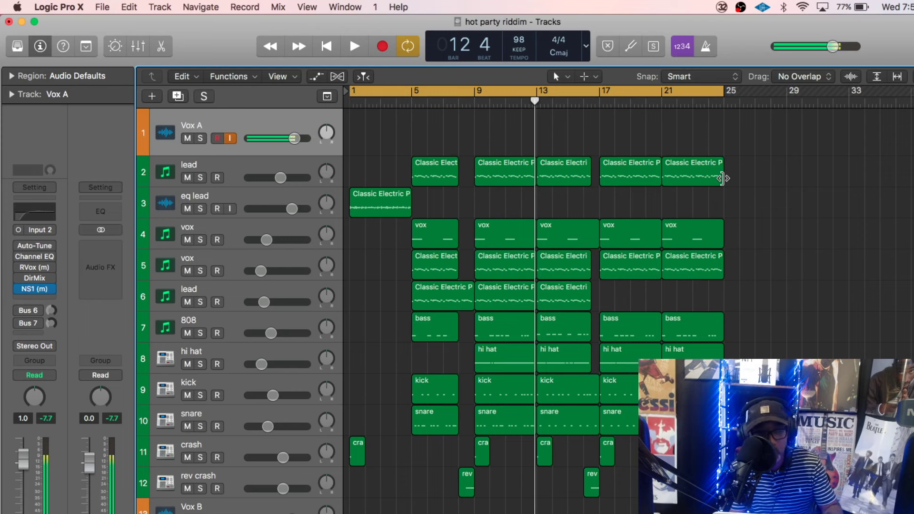
# Step: Play the full arrangement from bar 1 through to the end and turn off cycle mode
pyautogui.press('Return')
pyautogui.press('space')
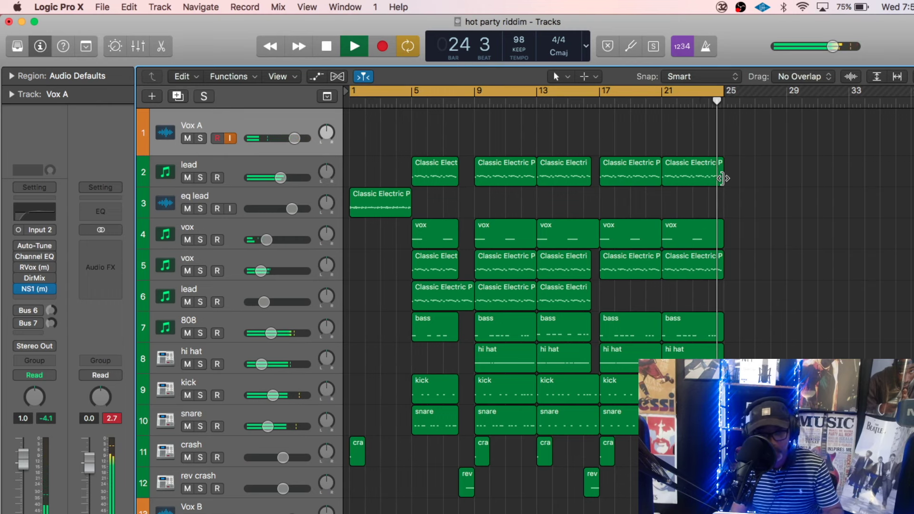
pyautogui.press('space')
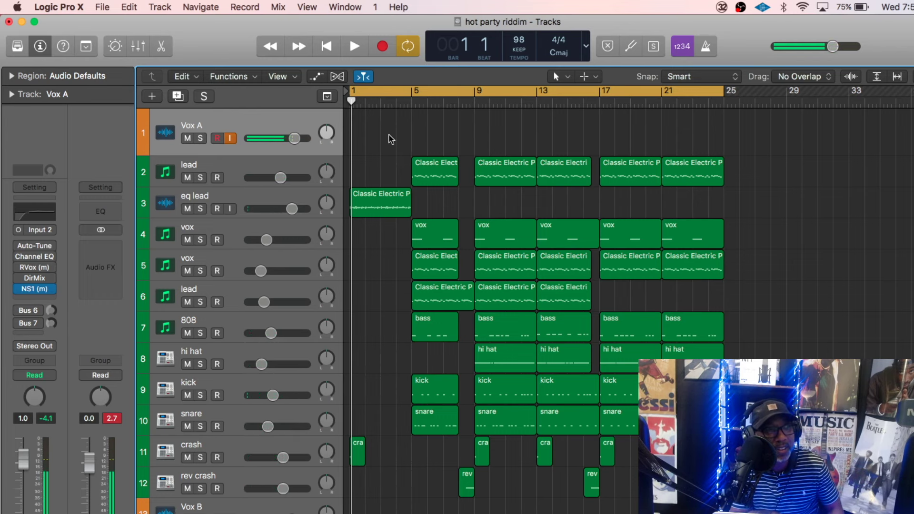
pyautogui.click(438, 94)
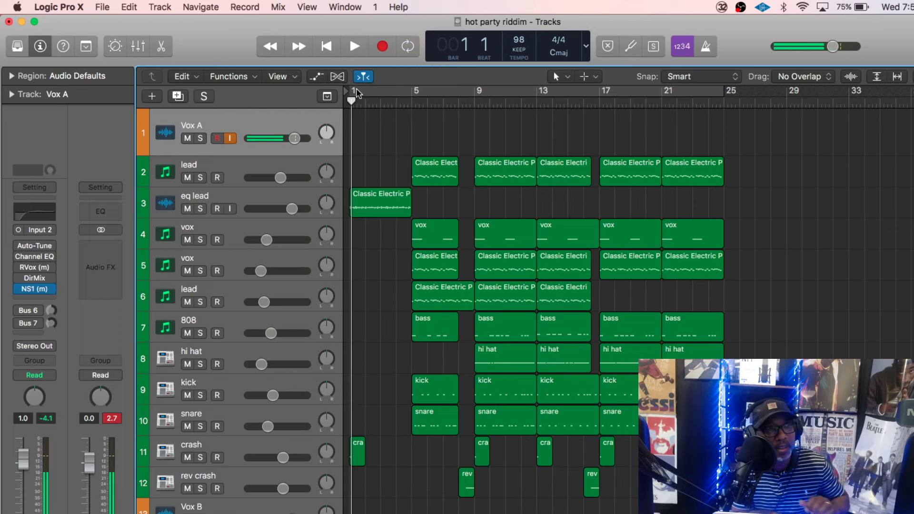
# Step: Set the cycle range to bars 1 to 5 and look over the Vox A, lead, eq lead and vox track selections
pyautogui.moveTo(414, 96); pyautogui.dragTo(331, 98)
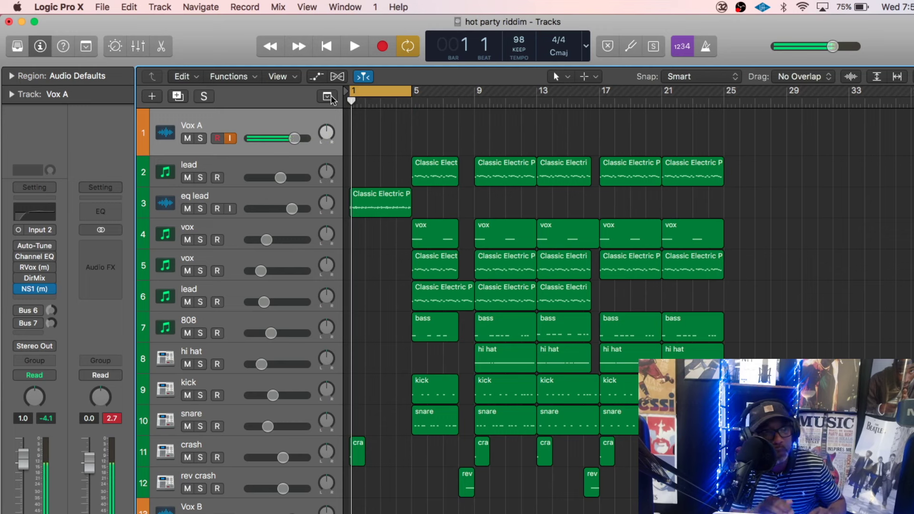
pyautogui.click(279, 193)
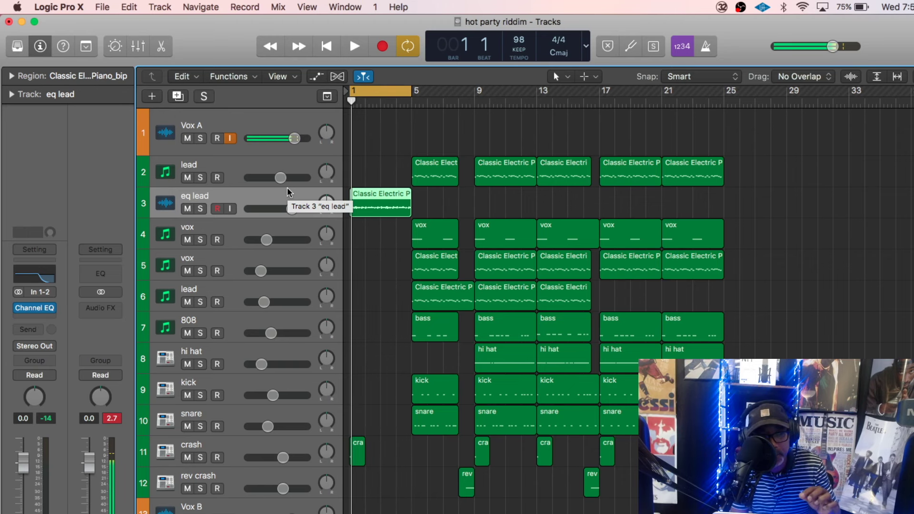
pyautogui.keyDown('super'); pyautogui.click(238, 167); pyautogui.keyUp('super')
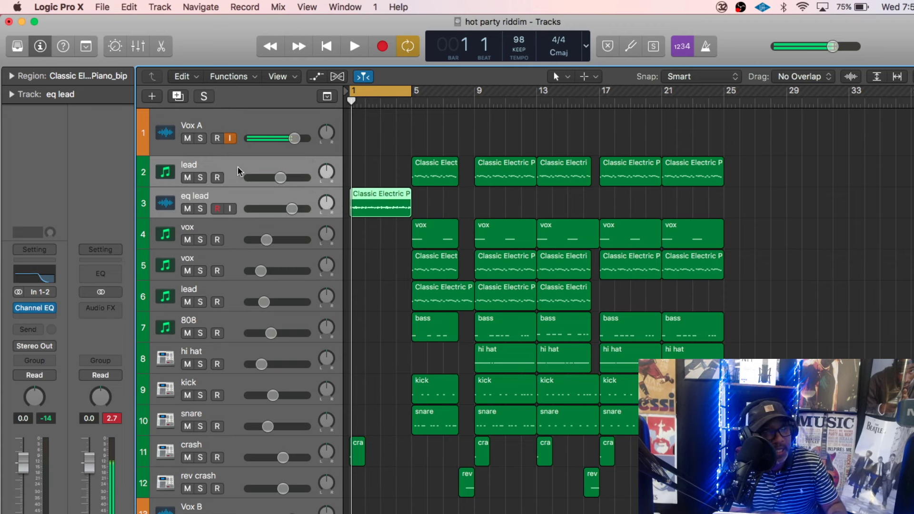
pyautogui.keyDown('super'); pyautogui.click(234, 229); pyautogui.keyUp('super')
pyautogui.keyDown('super'); pyautogui.click(229, 262); pyautogui.keyUp('super')
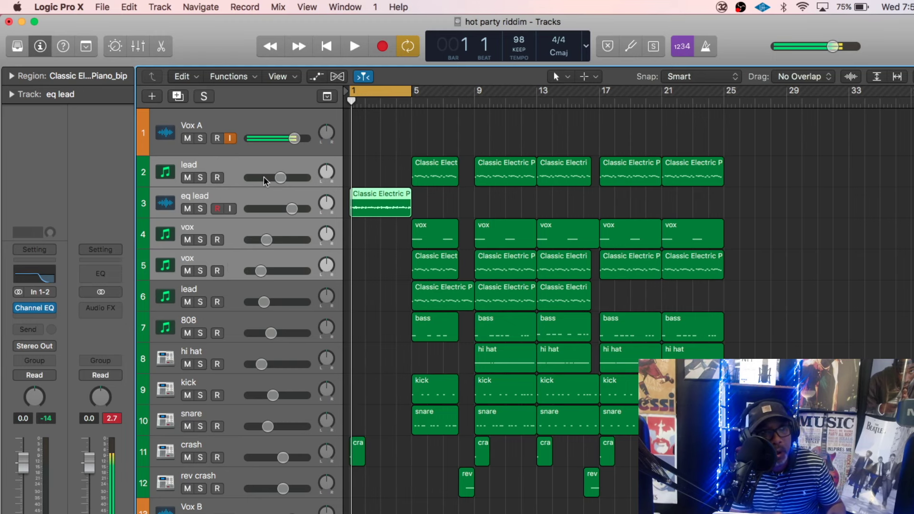
pyautogui.click(282, 125)
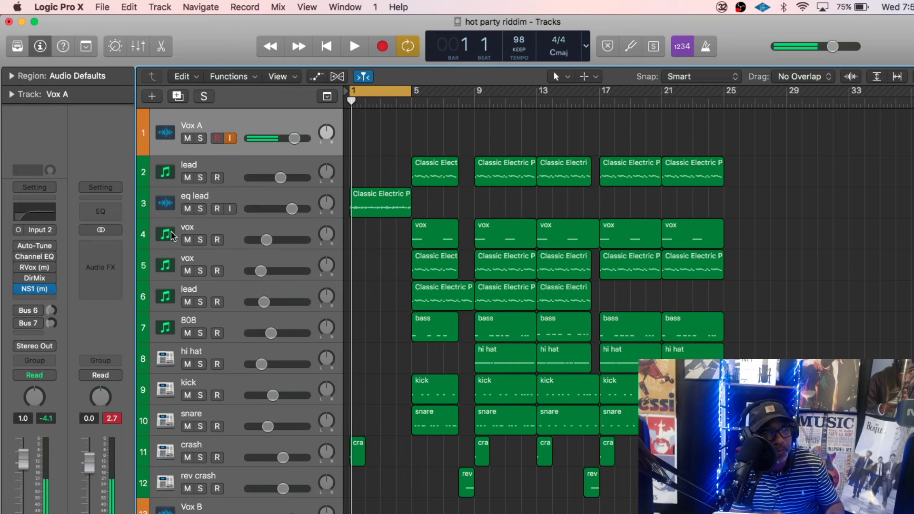
# Step: Inspect the Channel EQ curve on the eq lead track and play back the intro from bar 1 to bar 5
pyautogui.click(247, 202)
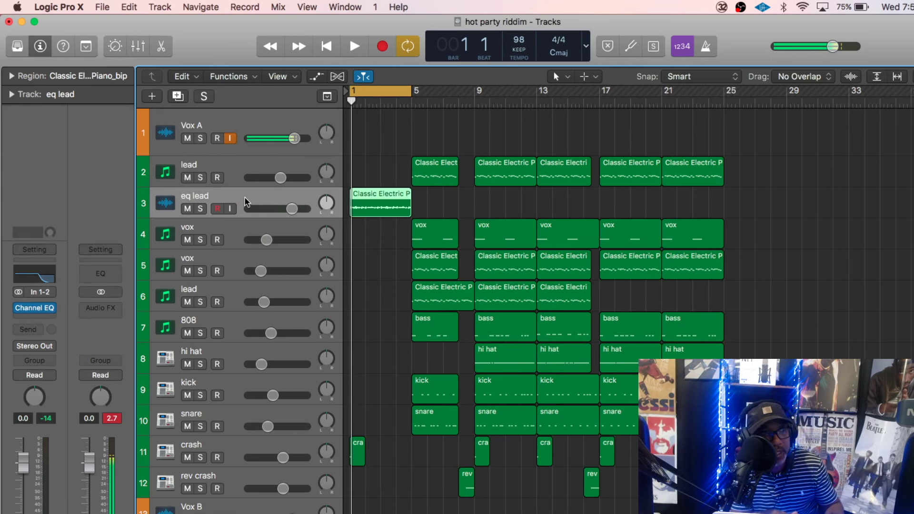
pyautogui.click(42, 279)
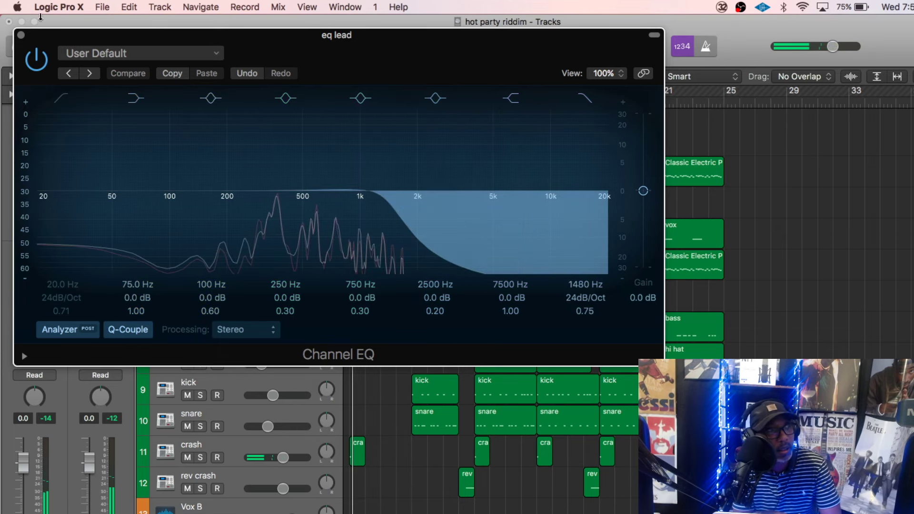
pyautogui.click(20, 35)
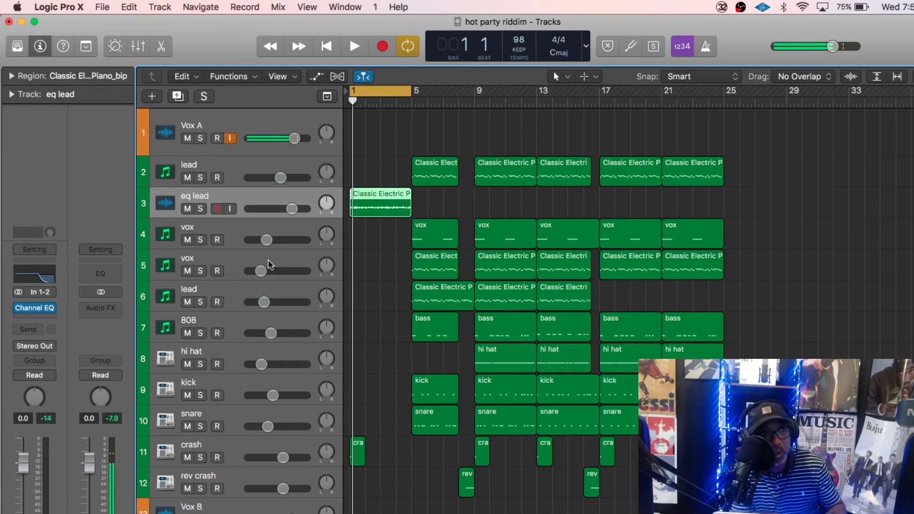
pyautogui.press('space')
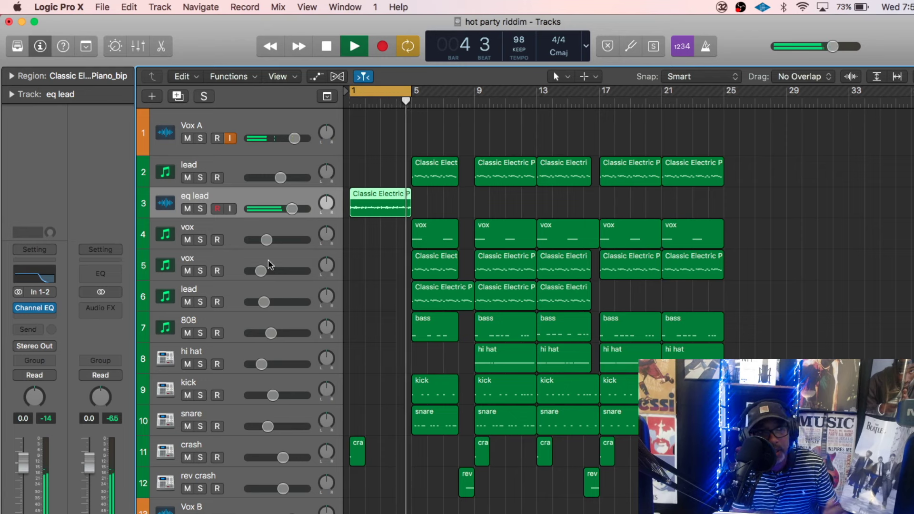
pyautogui.press('space')
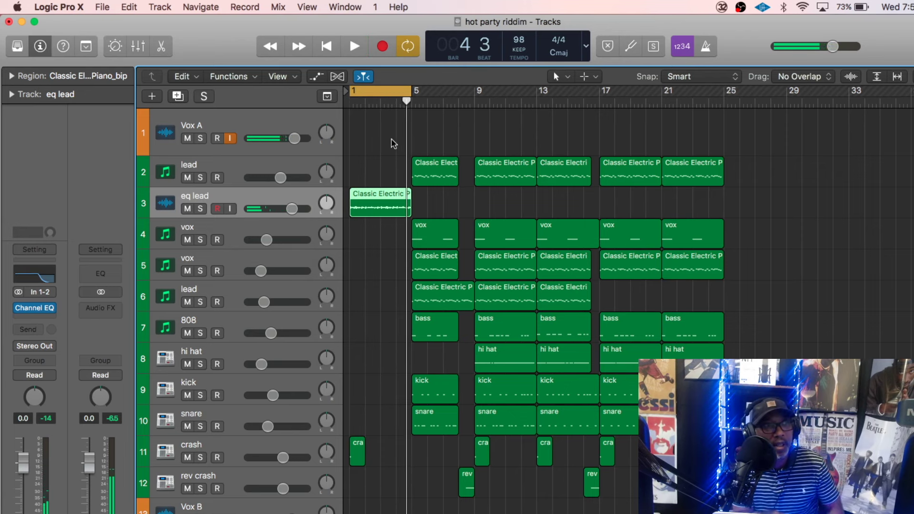
# Step: Extend the cycle range to bars 1 to 25 and activate the Auto-Tune, Channel EQ, RVox, DirMix and NS1 plug-ins on Vox A
pyautogui.moveTo(410, 92); pyautogui.dragTo(721, 254)
pyautogui.click(238, 124)
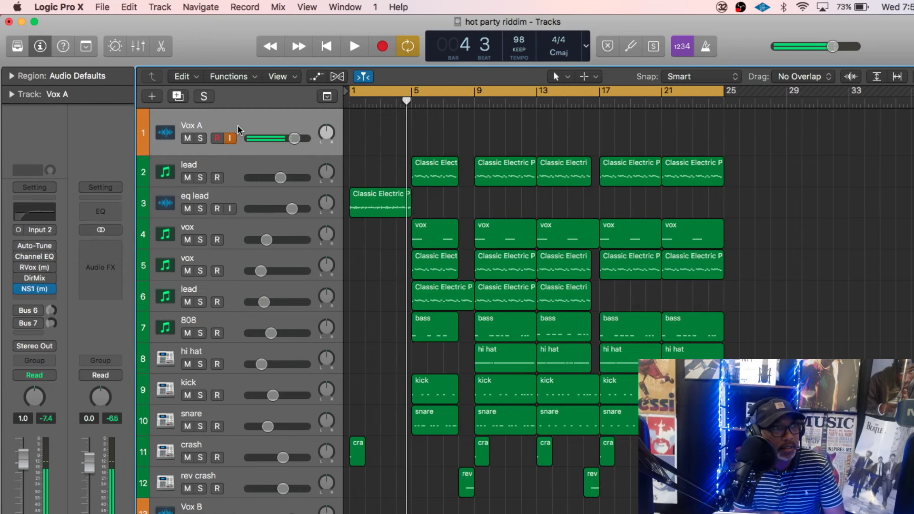
pyautogui.click(19, 257)
pyautogui.click(20, 279)
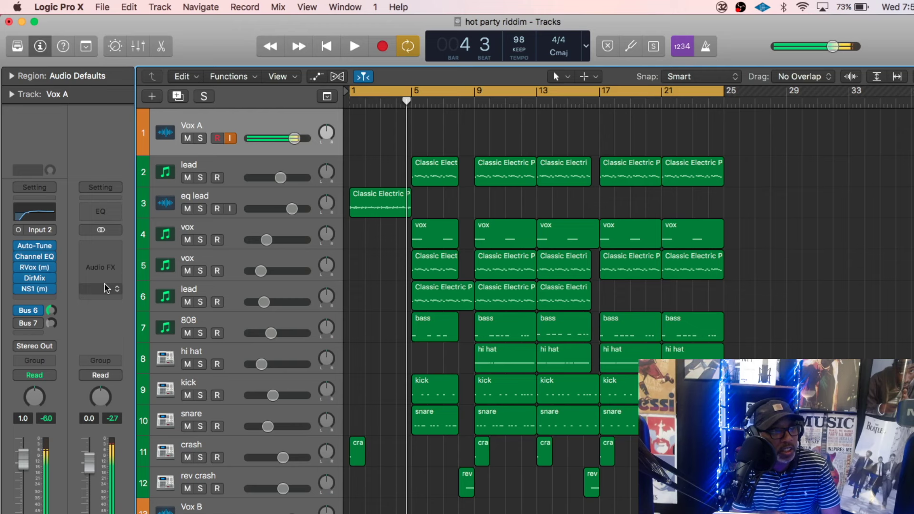
# Step: Lower the Vox A volume to -9.8 dB, activate its Bus 6 reverb and Bus 7 echo sends, and test them with a short playback
pyautogui.moveTo(295, 138); pyautogui.dragTo(242, 150)
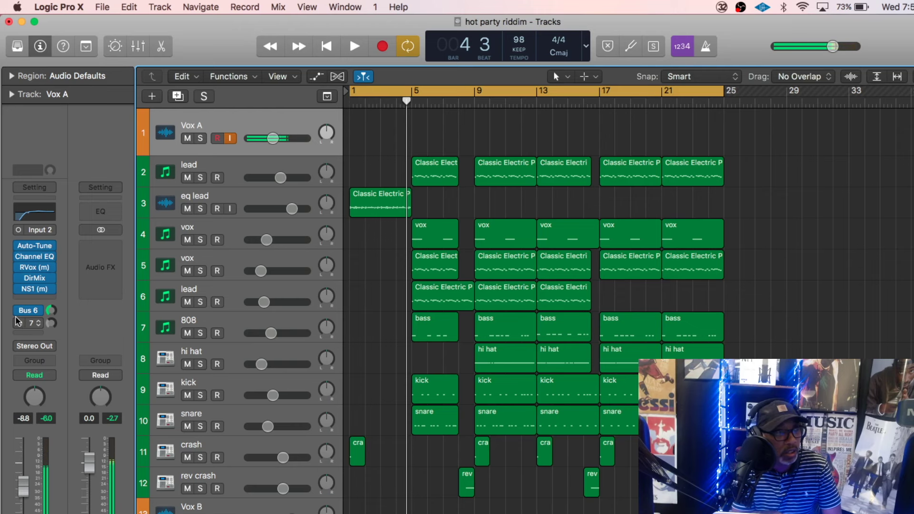
pyautogui.click(51, 310)
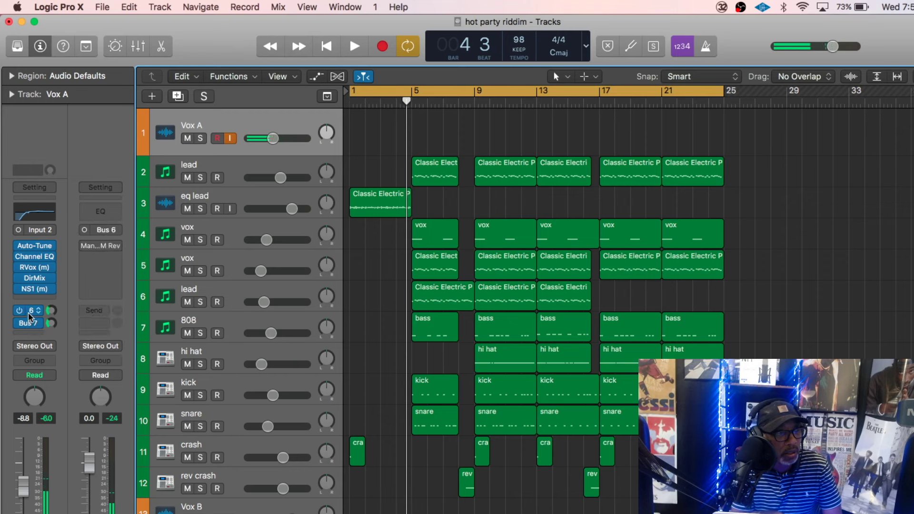
pyautogui.moveTo(85, 249)
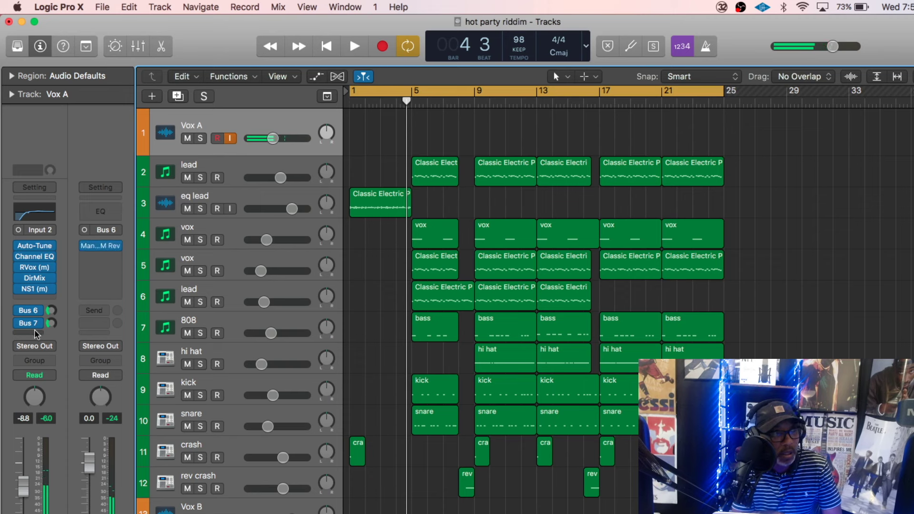
pyautogui.click(51, 323)
pyautogui.moveTo(87, 259)
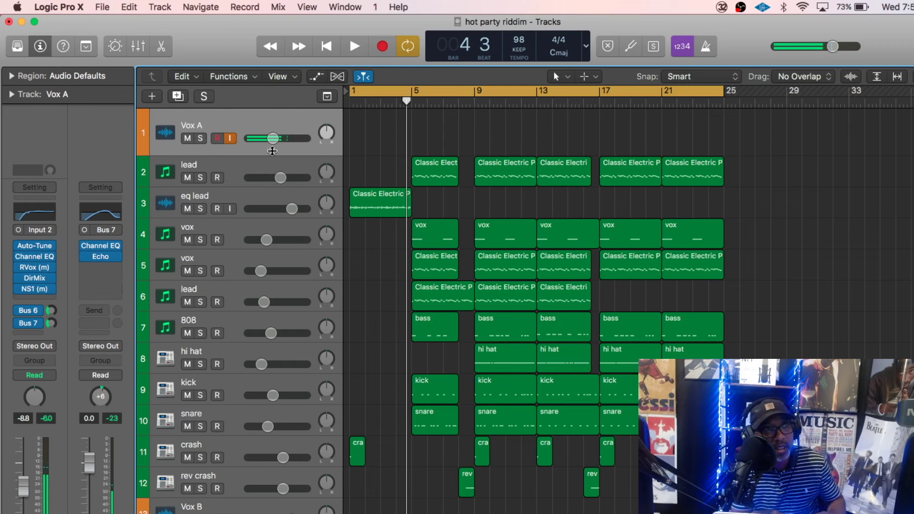
pyautogui.click(273, 138)
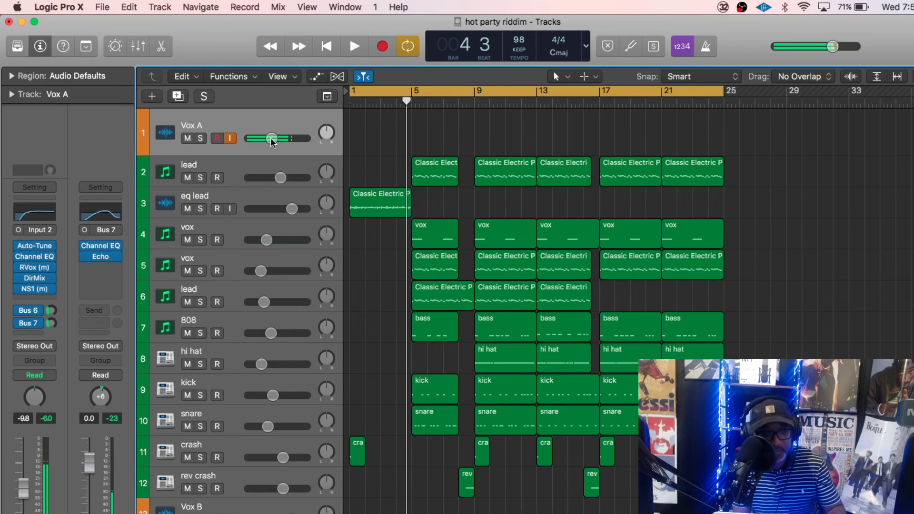
pyautogui.press('space')
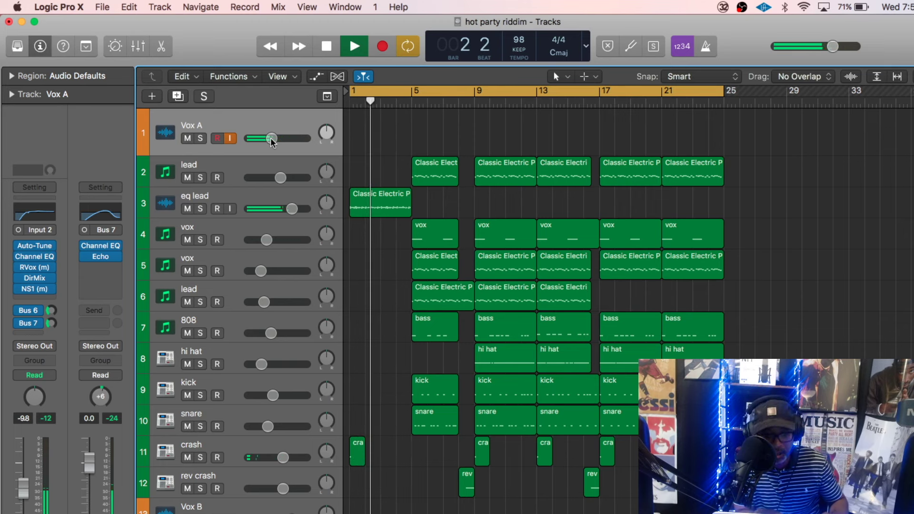
pyautogui.press('space')
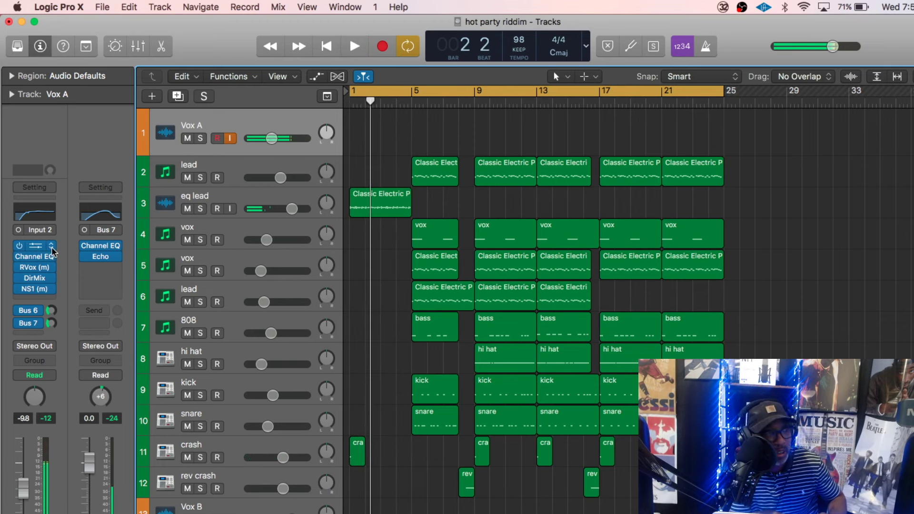
# Step: Replace the Auto-Tune EFX plug-in on Vox A with Auto-Tune Evo and set its retune speed to 2
pyautogui.click(53, 246)
pyautogui.moveTo(78, 334)
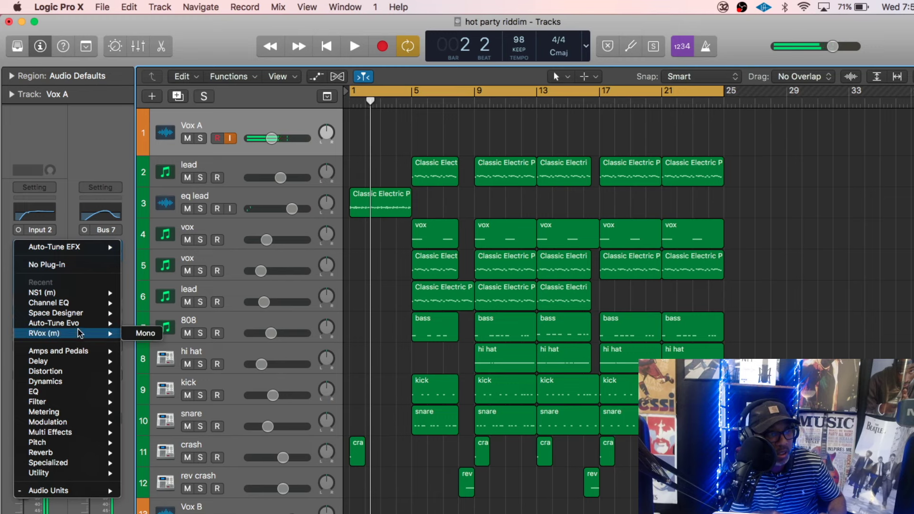
pyautogui.click(137, 333)
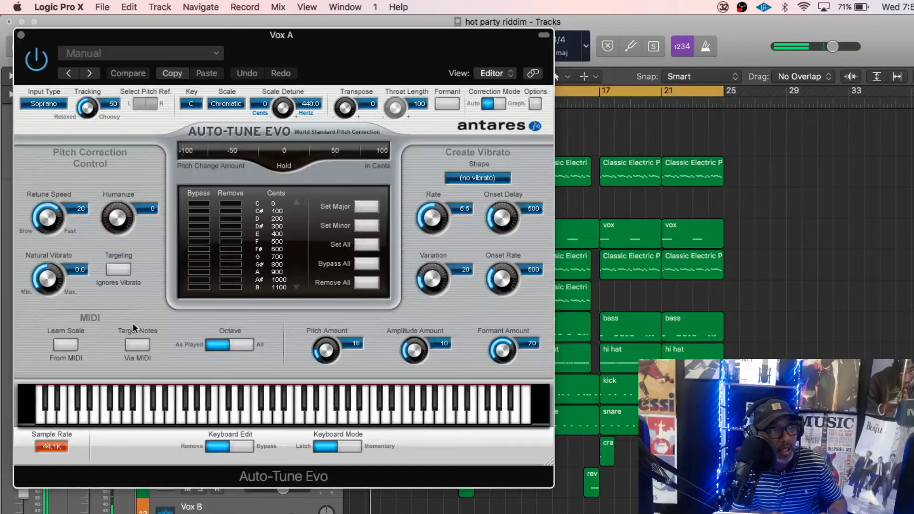
pyautogui.moveTo(48, 218); pyautogui.dragTo(47, 233)
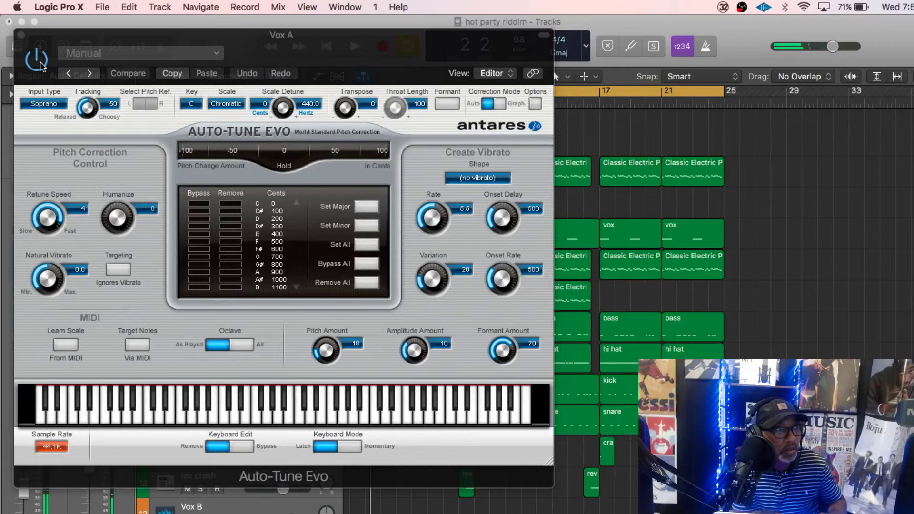
# Step: Set Auto-Tune Evo to key B, Minor scale and a pitch amount of 100, and close the plug-in window
pyautogui.click(190, 102)
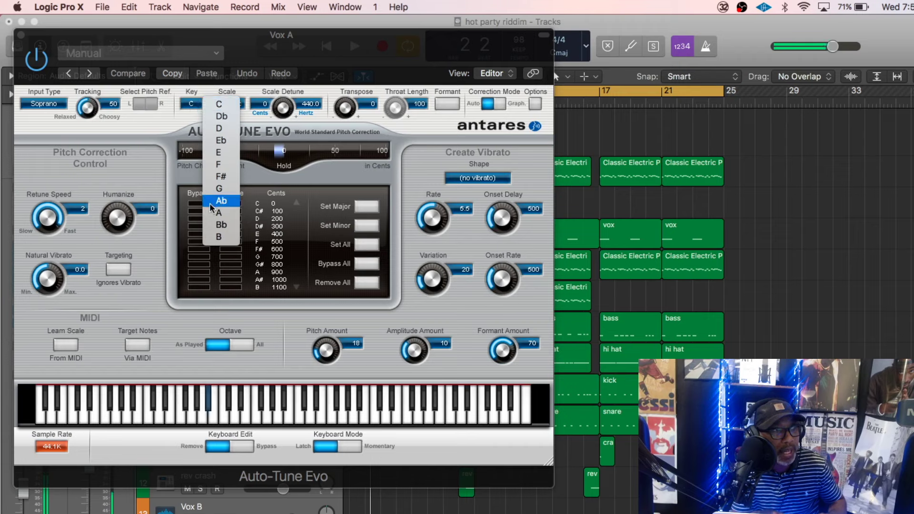
pyautogui.click(219, 237)
pyautogui.click(224, 105)
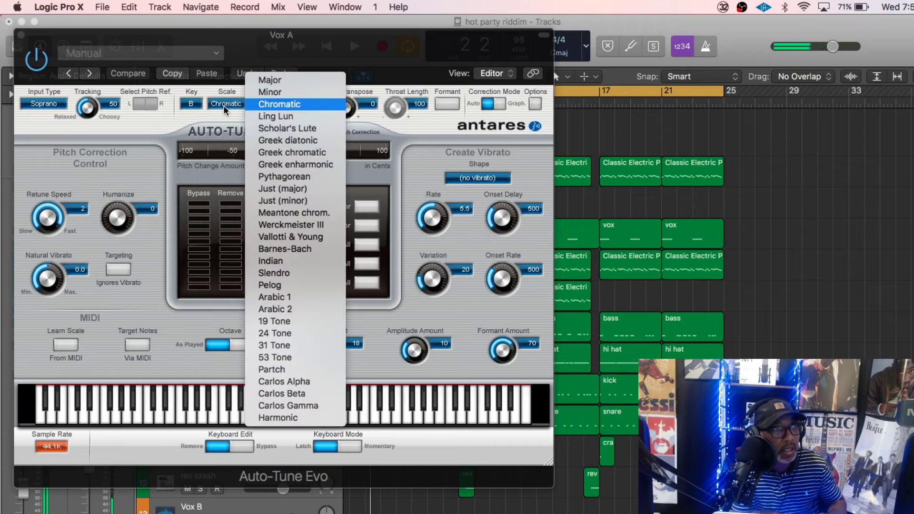
pyautogui.click(253, 92)
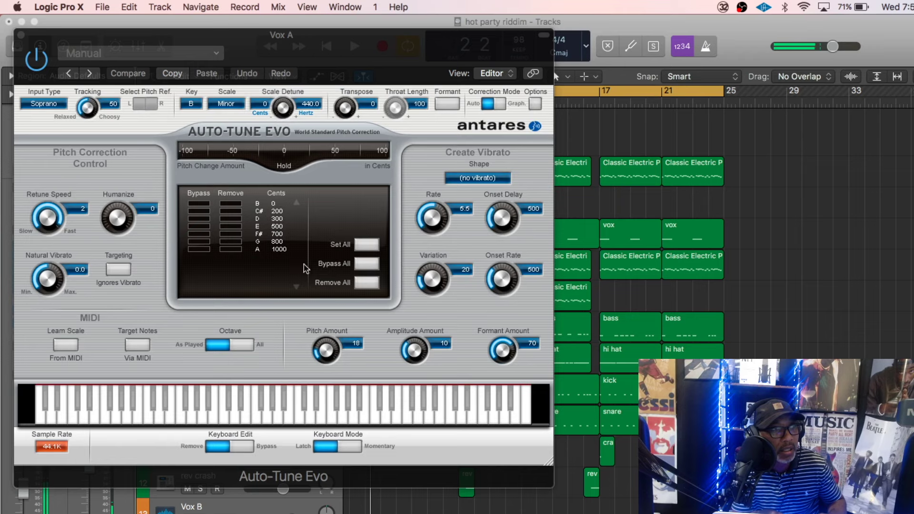
pyautogui.moveTo(333, 355); pyautogui.dragTo(322, 158)
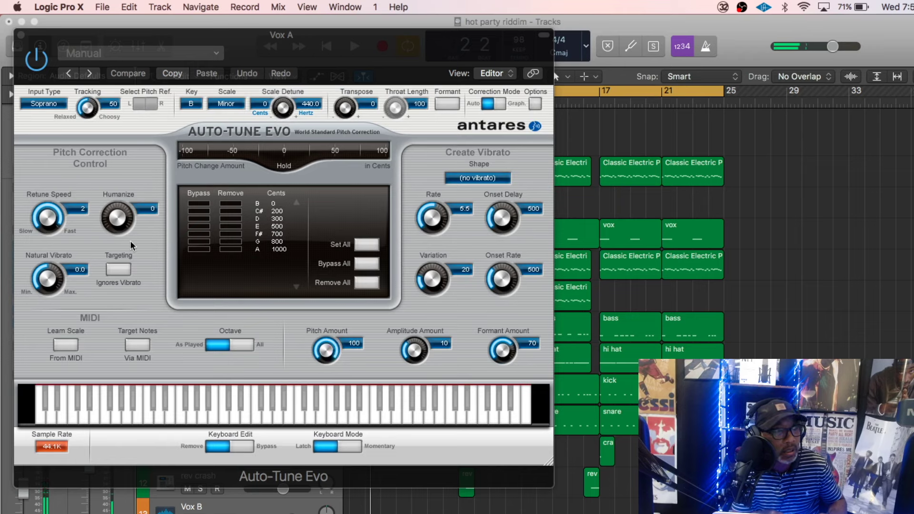
pyautogui.click(21, 35)
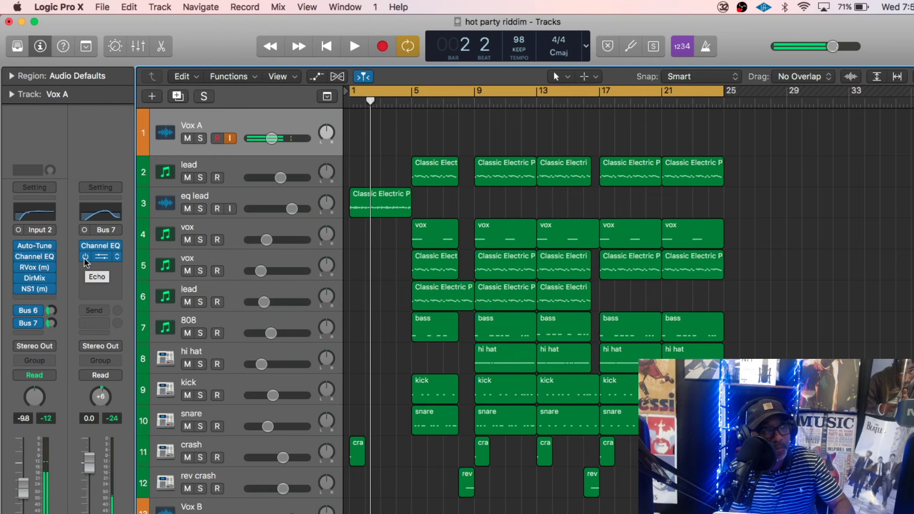
# Step: Record a vocal take on Vox A from bar 1 to about bar 17 while trimming the track volume to about -9.9 dB
pyautogui.press('r')
pyautogui.moveTo(292, 138)
pyautogui.mouseDown()
pyautogui.moveTo(266, 138)
pyautogui.moveTo(274, 138)
pyautogui.mouseUp()
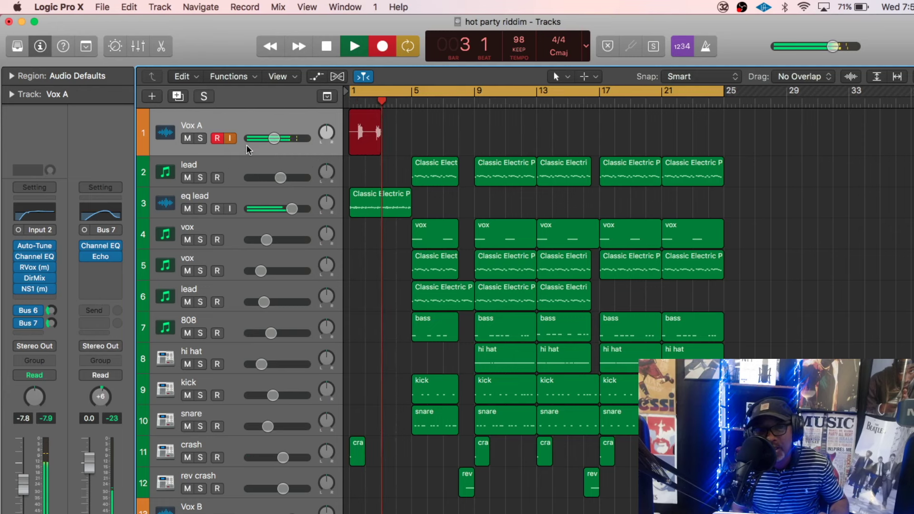
pyautogui.moveTo(275, 138); pyautogui.dragTo(269, 138)
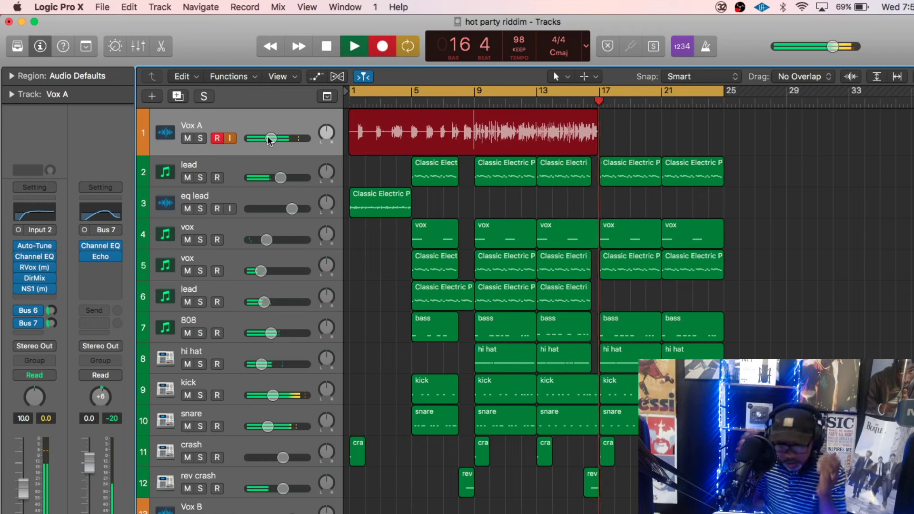
pyautogui.press('space')
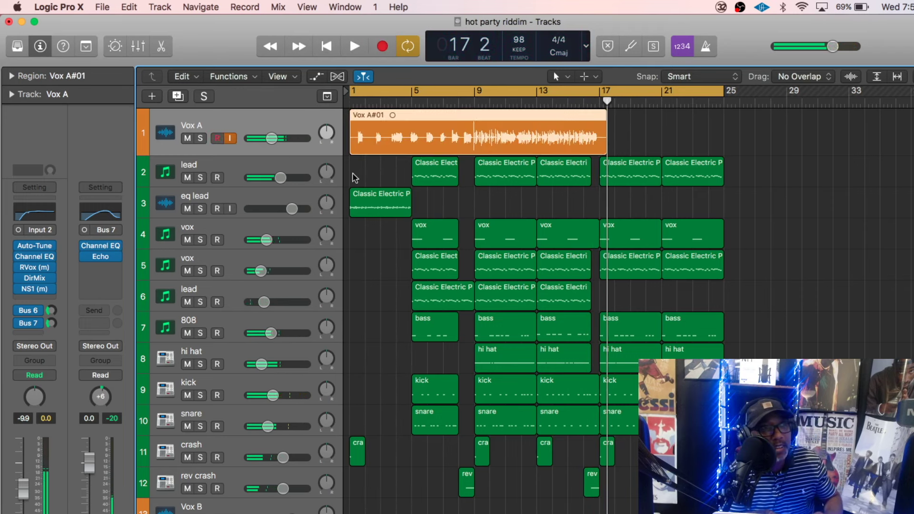
# Step: Place the playhead at bar 16 with cycle mode off, and duplicate the Vox A track with input monitoring off on the original
pyautogui.moveTo(611, 100); pyautogui.dragTo(588, 101)
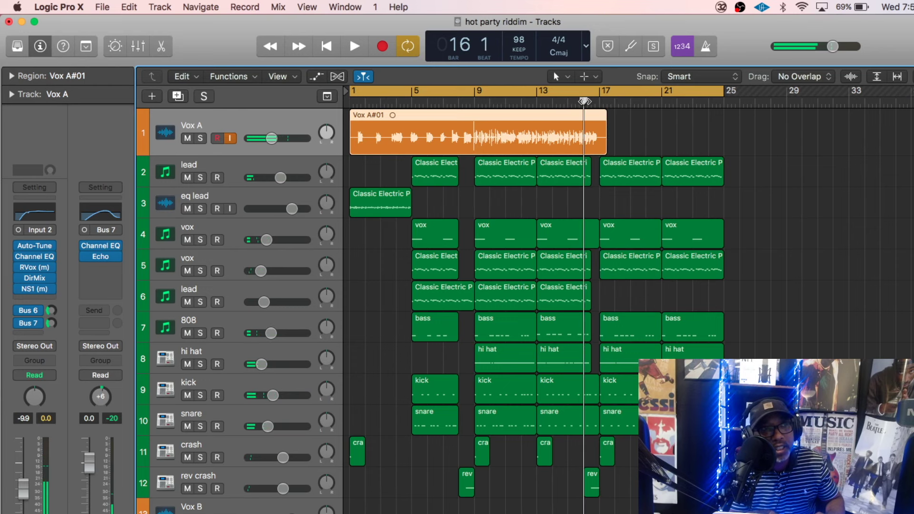
pyautogui.click(626, 92)
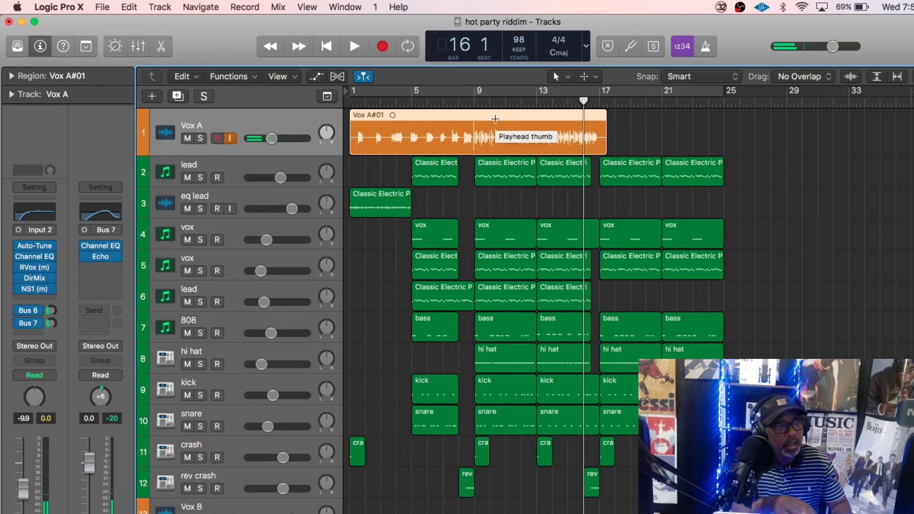
pyautogui.press('super+d')
pyautogui.click(231, 138)
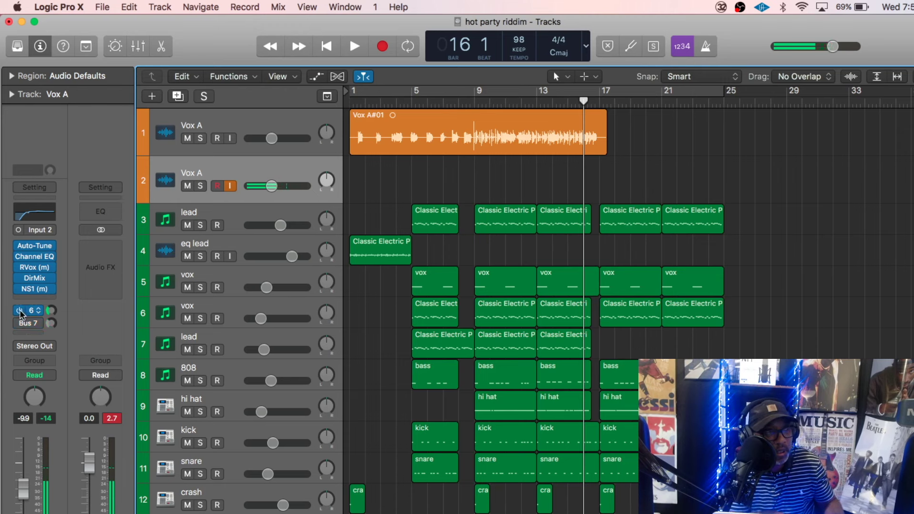
# Step: Try a vocal take on the second Vox A track from bar 16 to bar 25, and delete its region and recorded audio file
pyautogui.moveTo(52, 312); pyautogui.dragTo(55, 321)
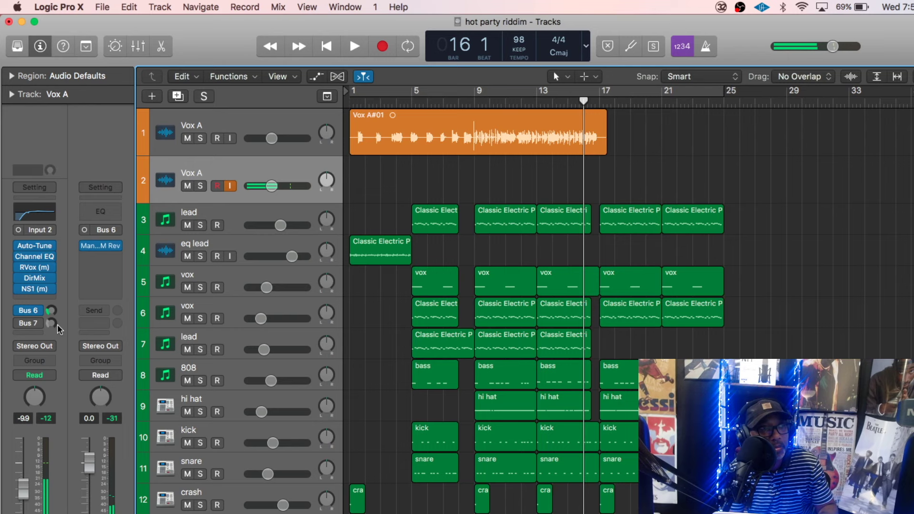
pyautogui.press('r')
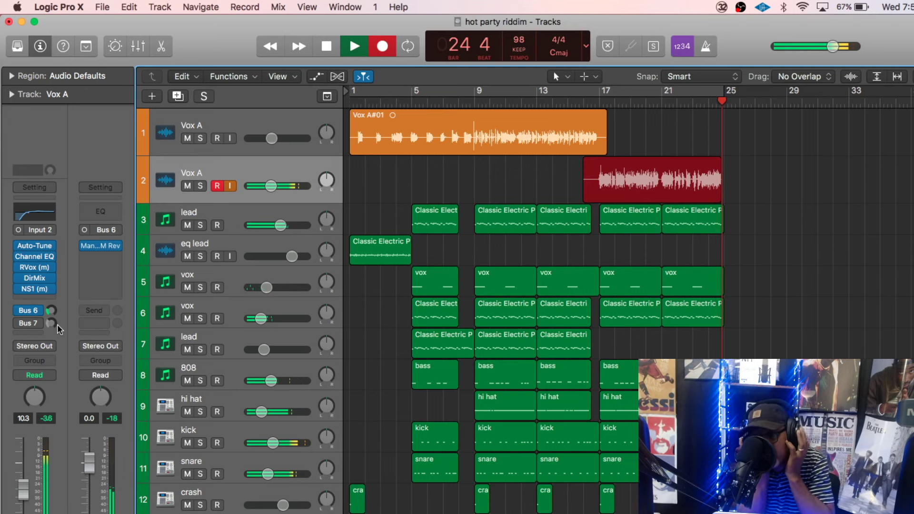
pyautogui.press('space')
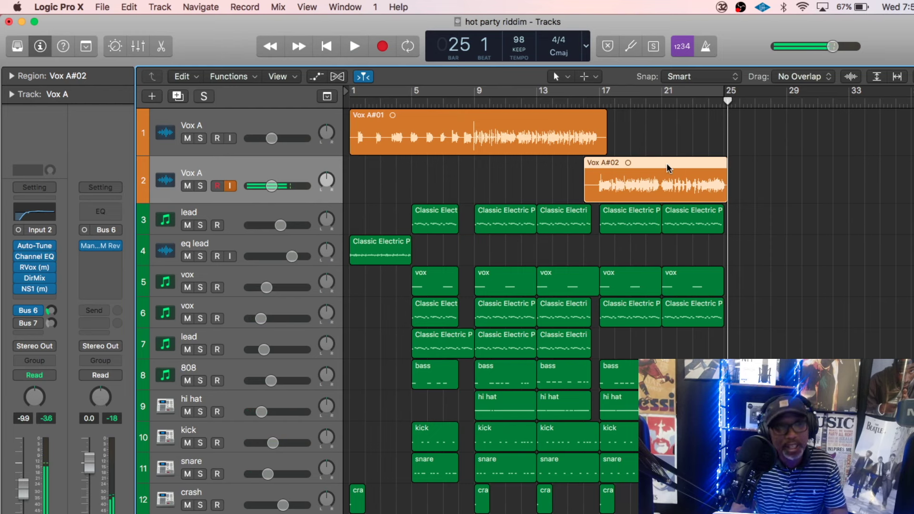
pyautogui.press('Delete')
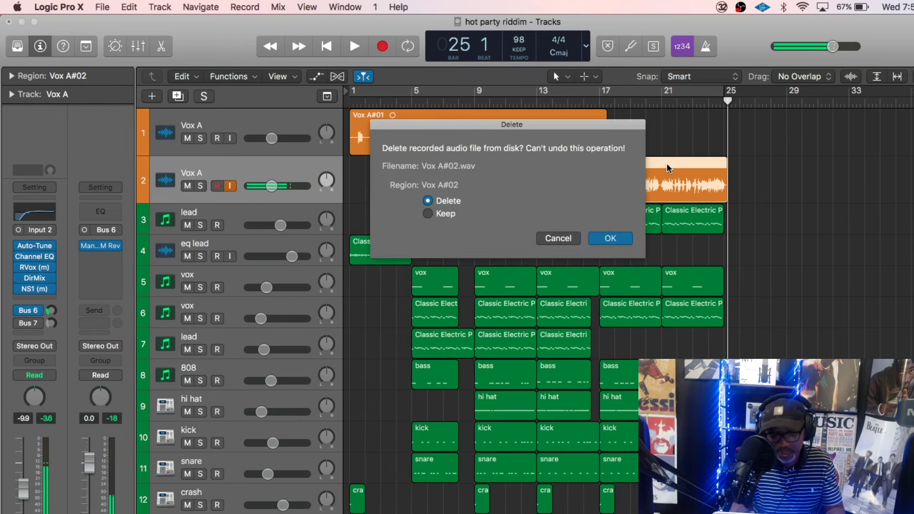
pyautogui.press('Return')
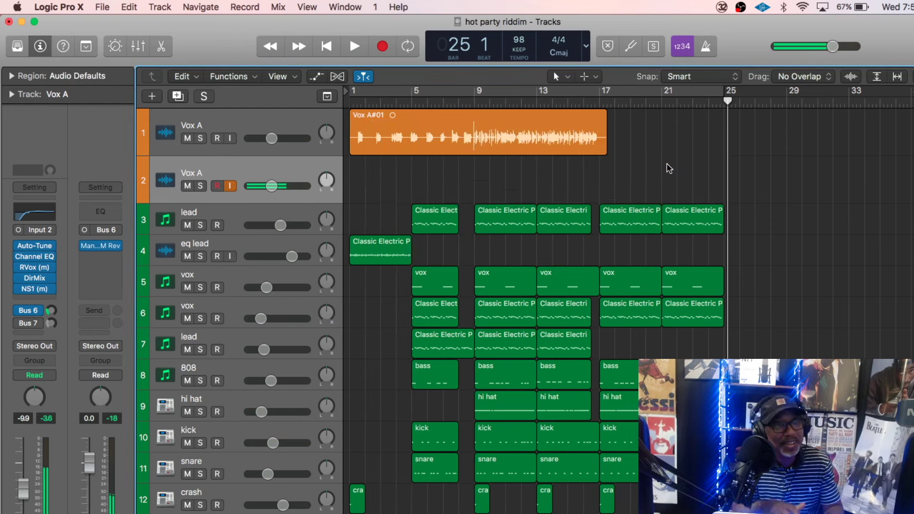
# Step: Record a new vocal take on the second Vox A track from bar 15 to about bar 25
pyautogui.click(574, 100)
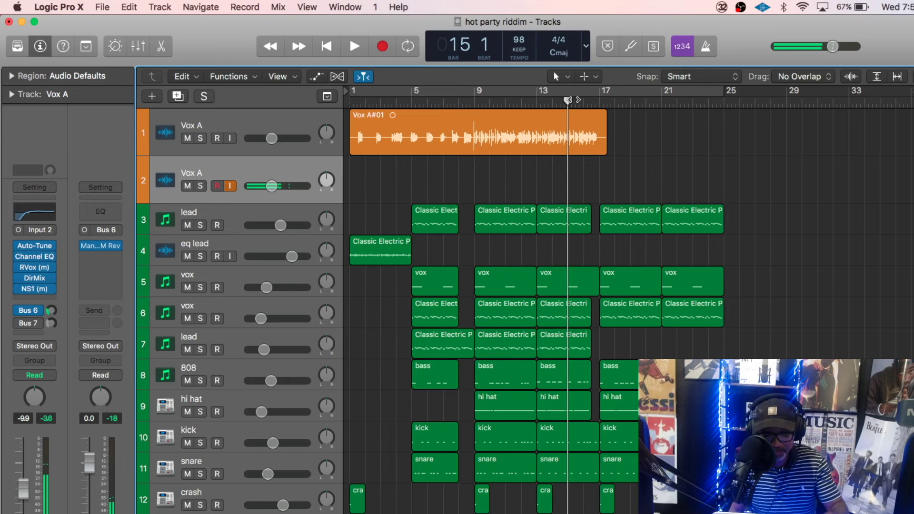
pyautogui.press('r')
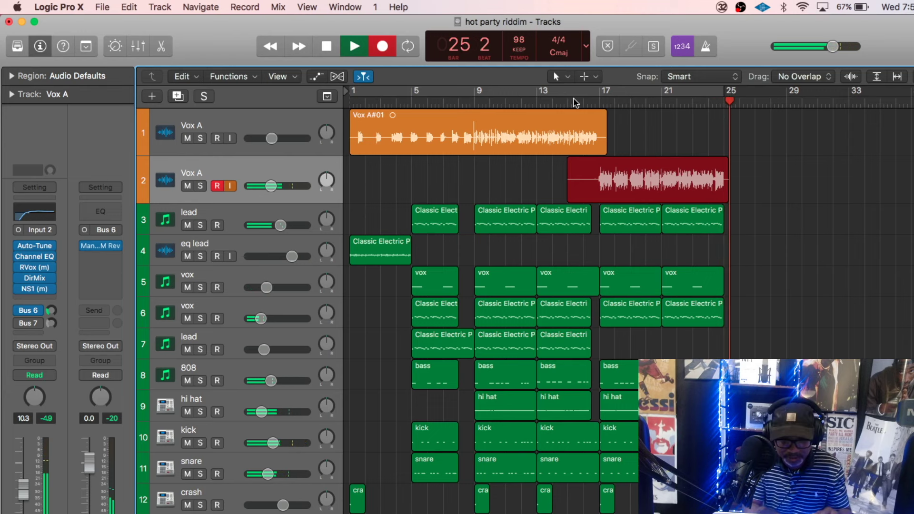
pyautogui.press('space')
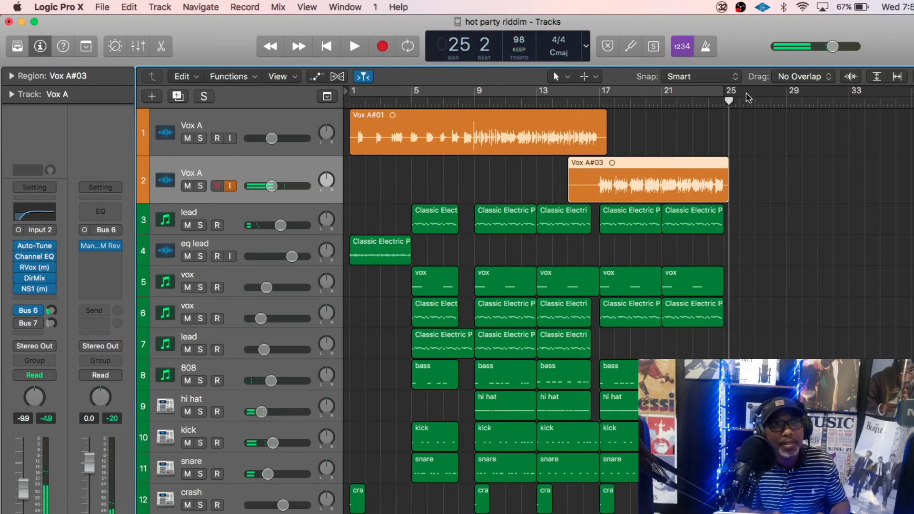
# Step: Turn on cycle mode over bars 1 to 25 and briefly play the song from the start
pyautogui.press('Return')
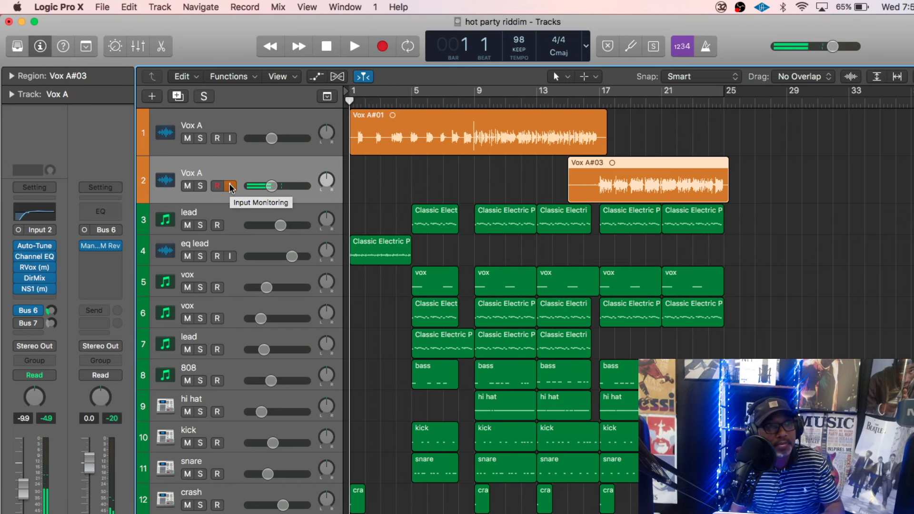
pyautogui.click(410, 90)
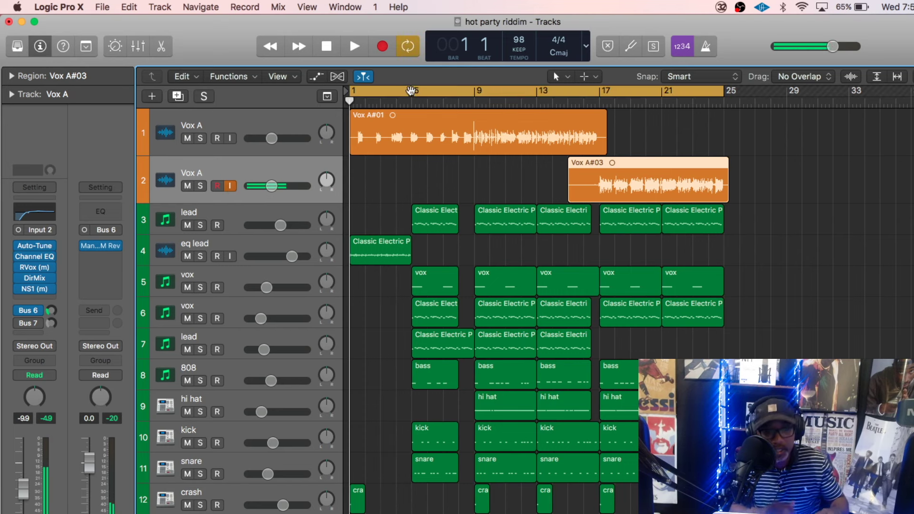
pyautogui.press('space')
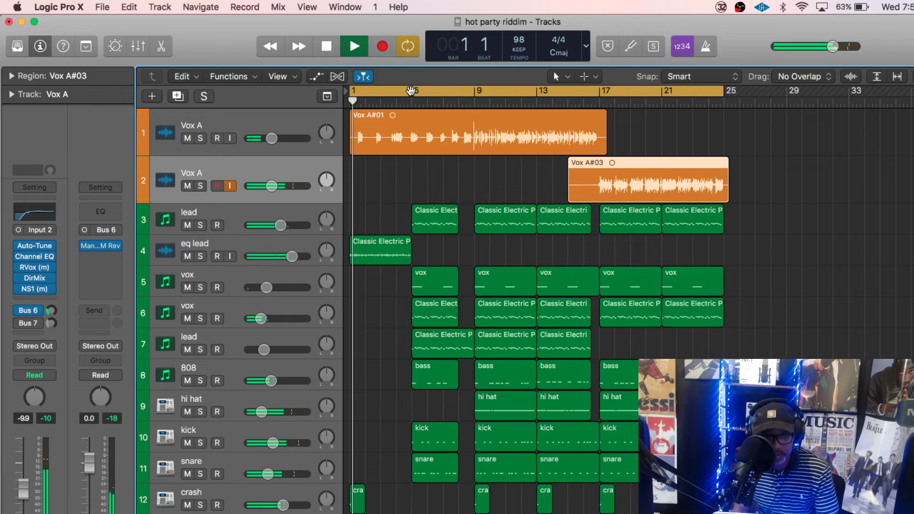
pyautogui.press('space')
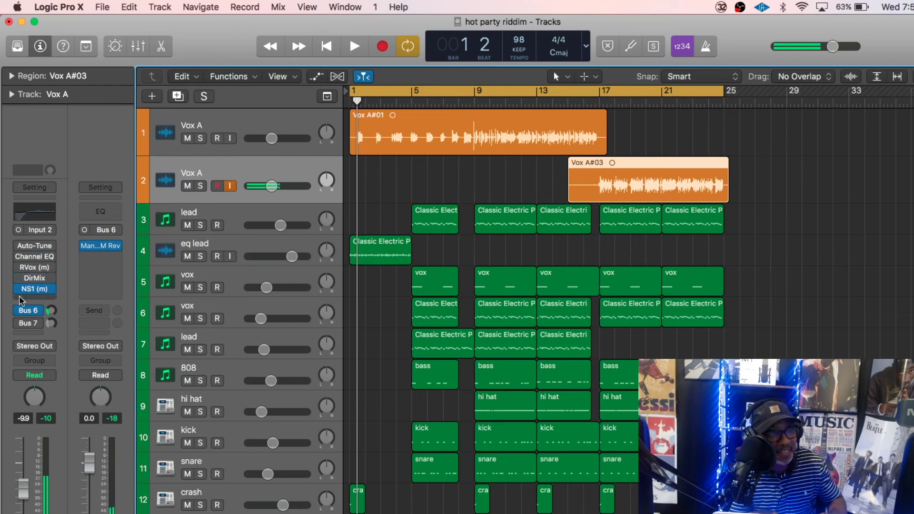
# Step: Set the second Vox A track's volume to 0.0 dB, and mute the first Vox A track during playback
pyautogui.moveTo(258, 190); pyautogui.dragTo(270, 189)
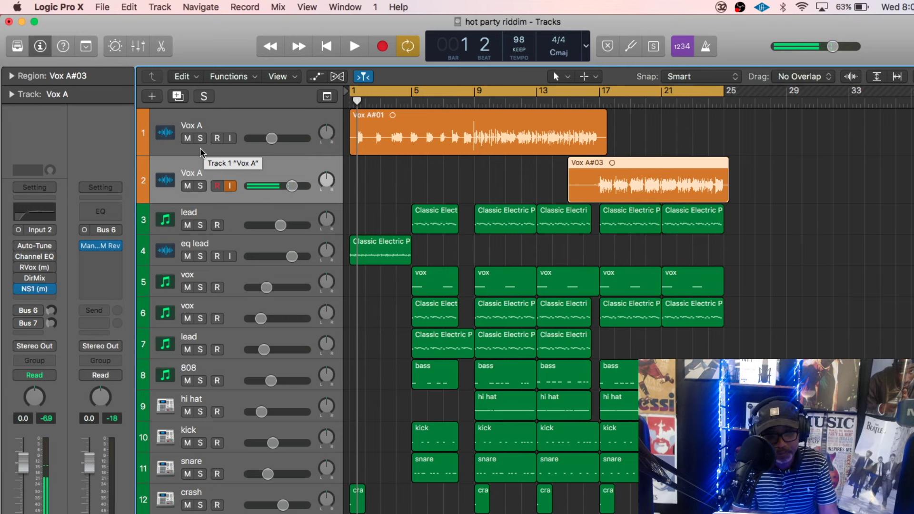
pyautogui.press('space')
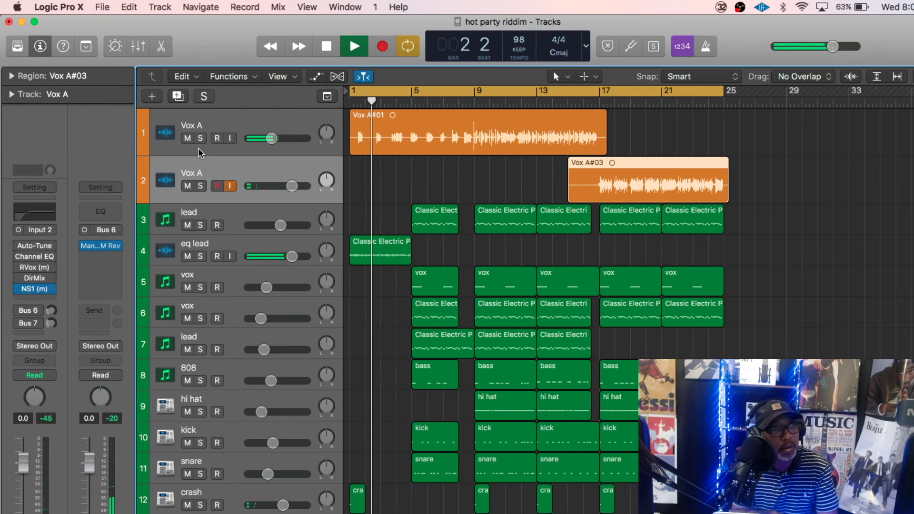
pyautogui.click(188, 138)
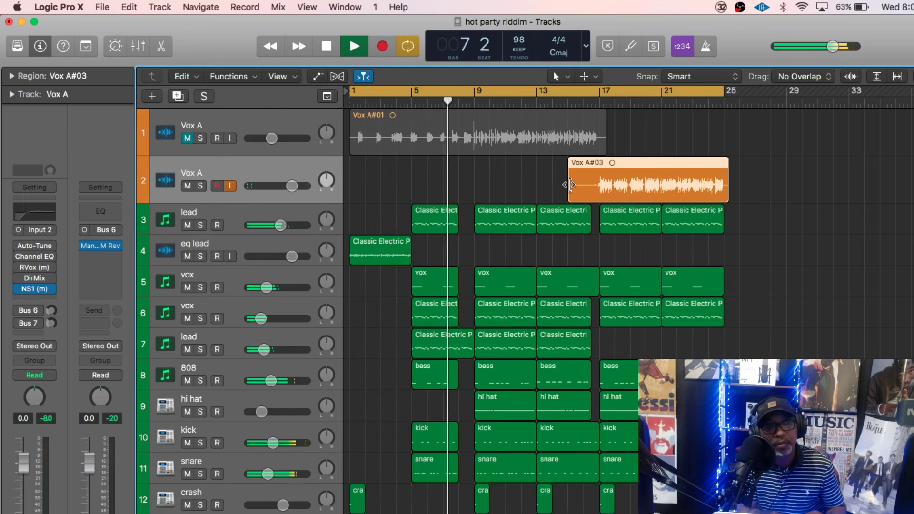
# Step: Trim the second vocal region's start to just before bar 17, move it onto the first Vox A track at the same position, and stop playback
pyautogui.moveTo(570, 185); pyautogui.dragTo(596, 200)
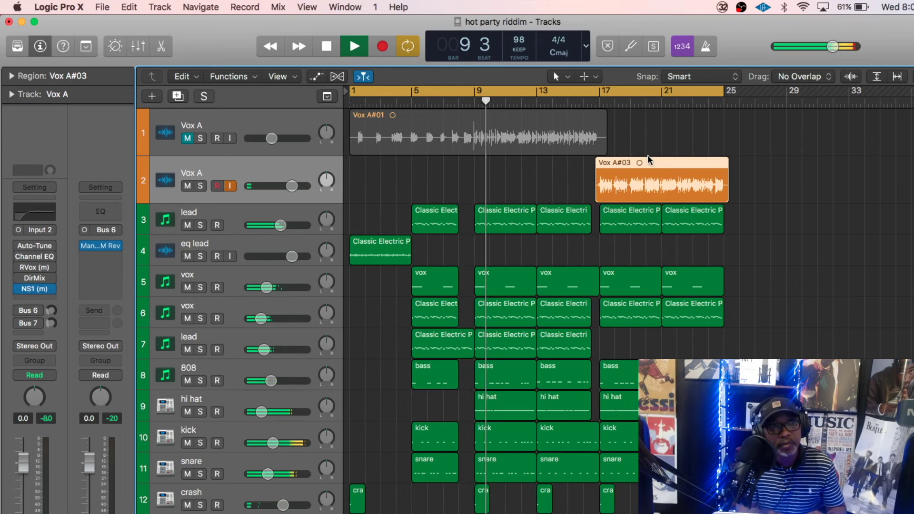
pyautogui.moveTo(650, 161); pyautogui.dragTo(653, 152)
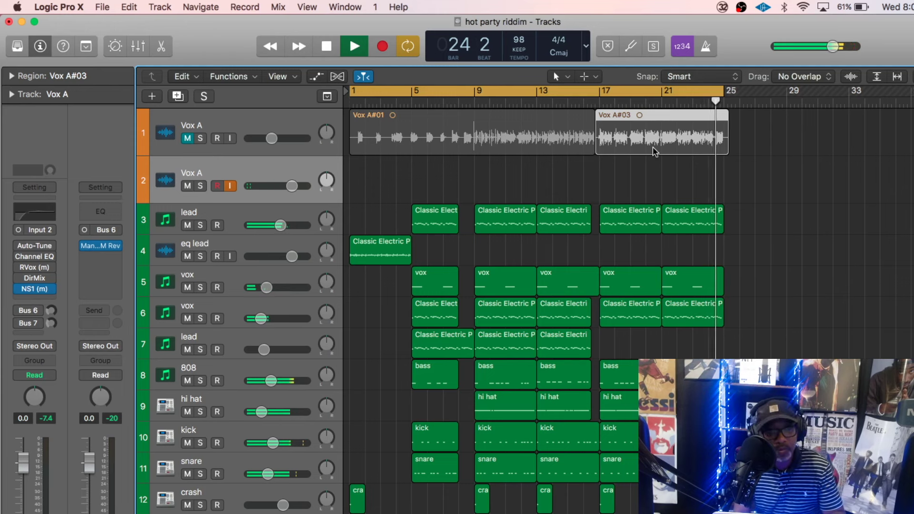
pyautogui.press('space')
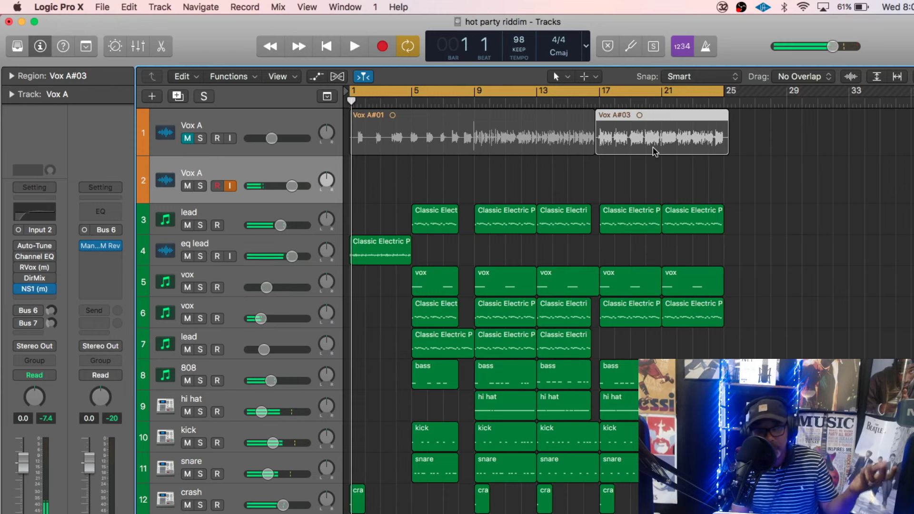